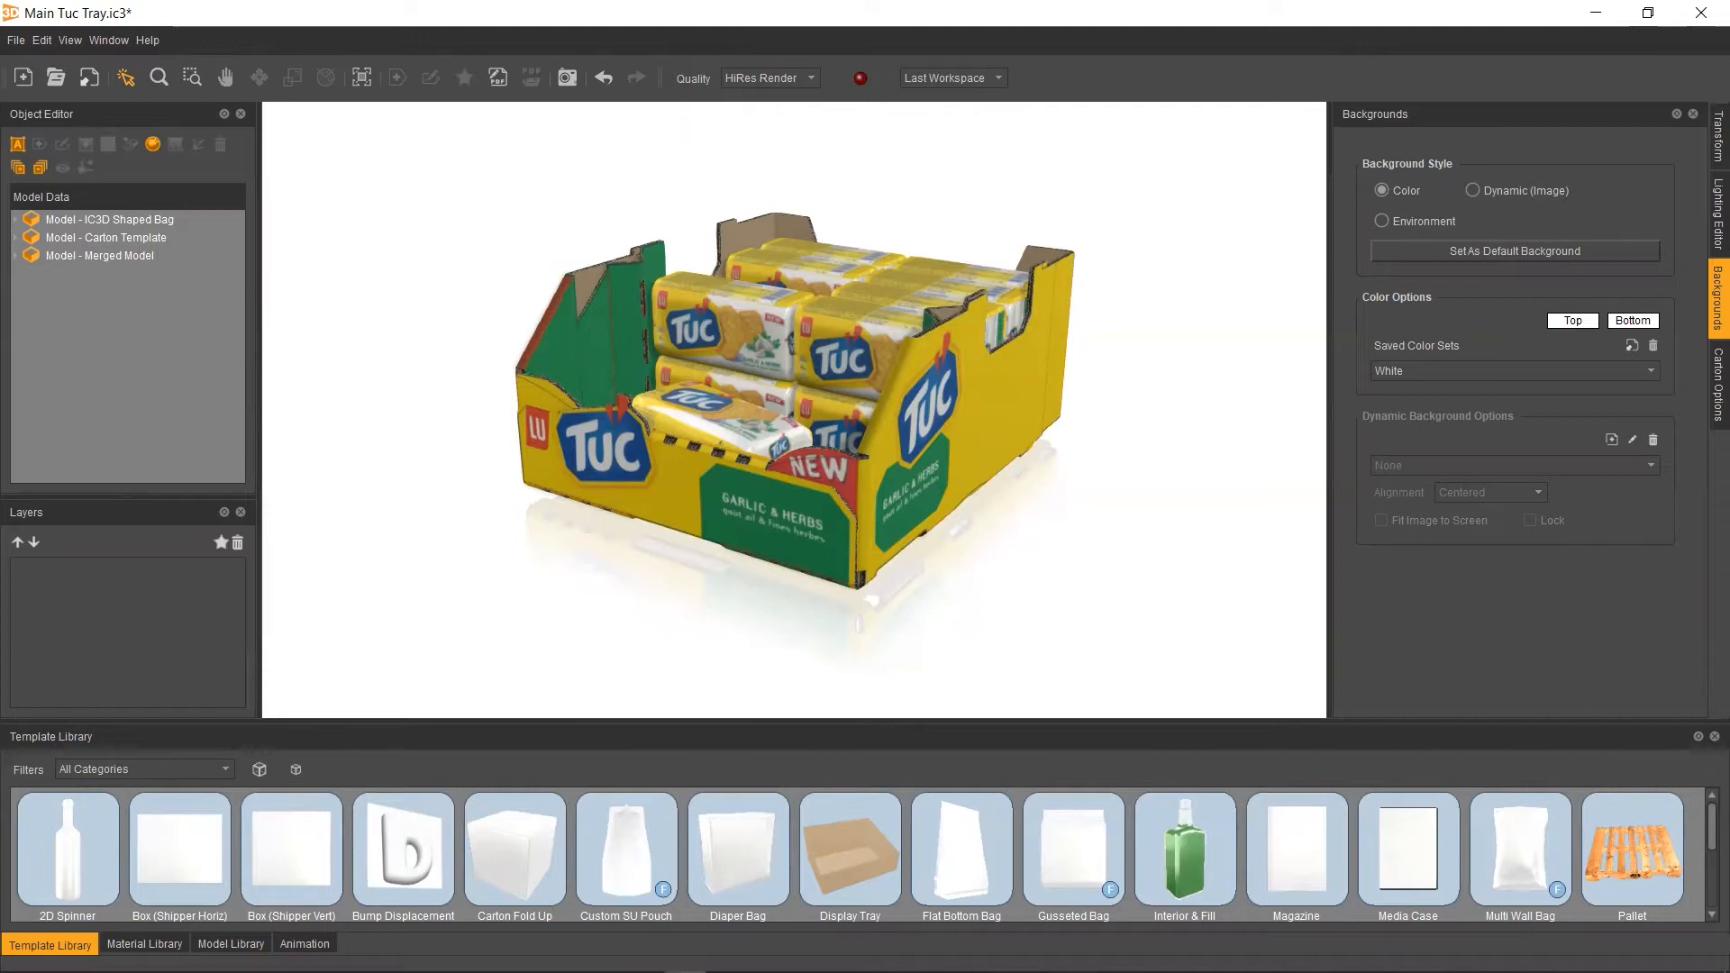
pyautogui.moveTo(1116, 513); pyautogui.dragTo(1139, 507)
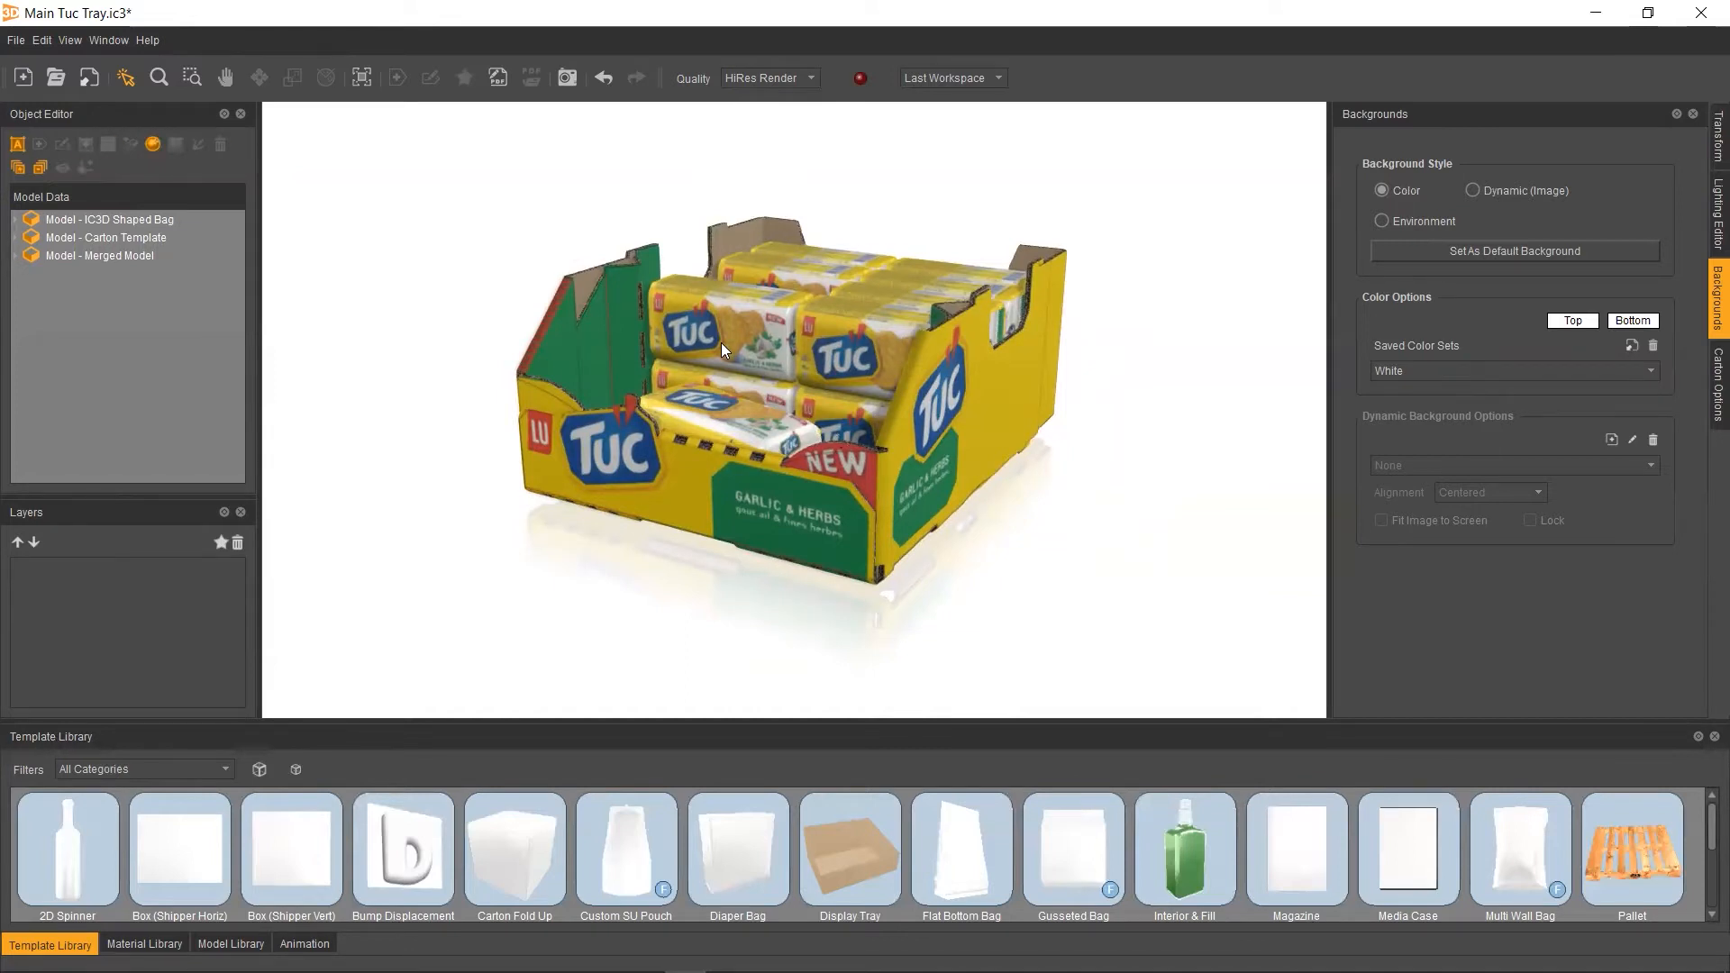
pyautogui.click(850, 272)
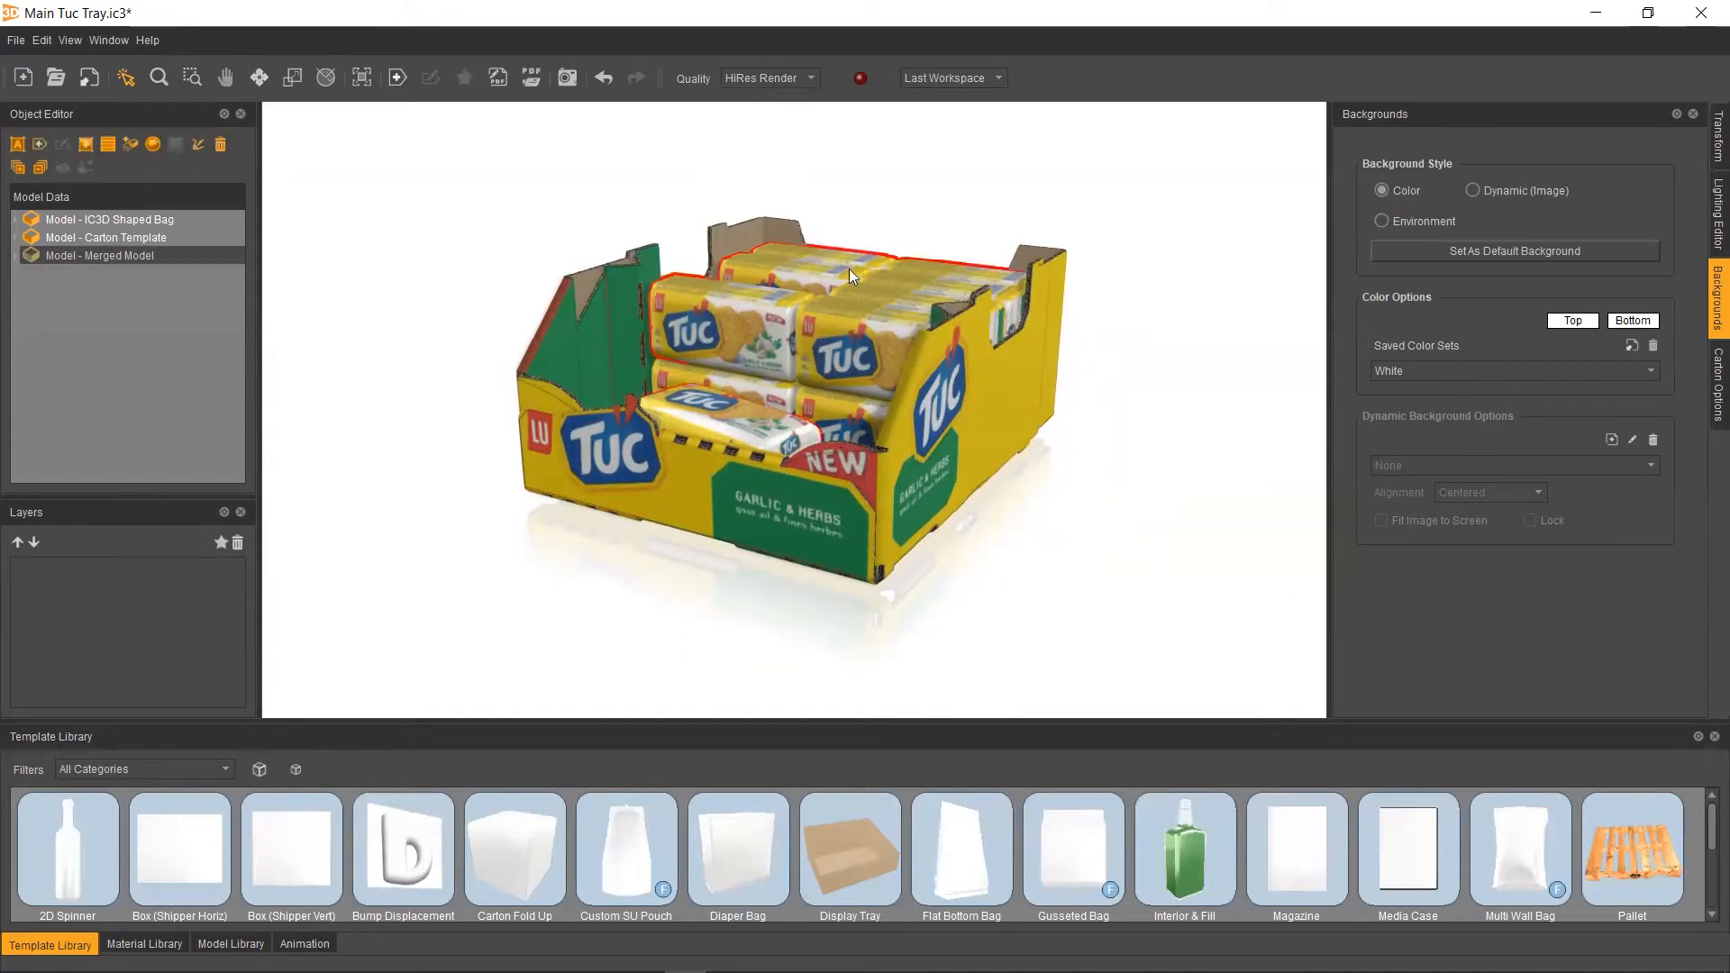
pyautogui.click(1054, 498)
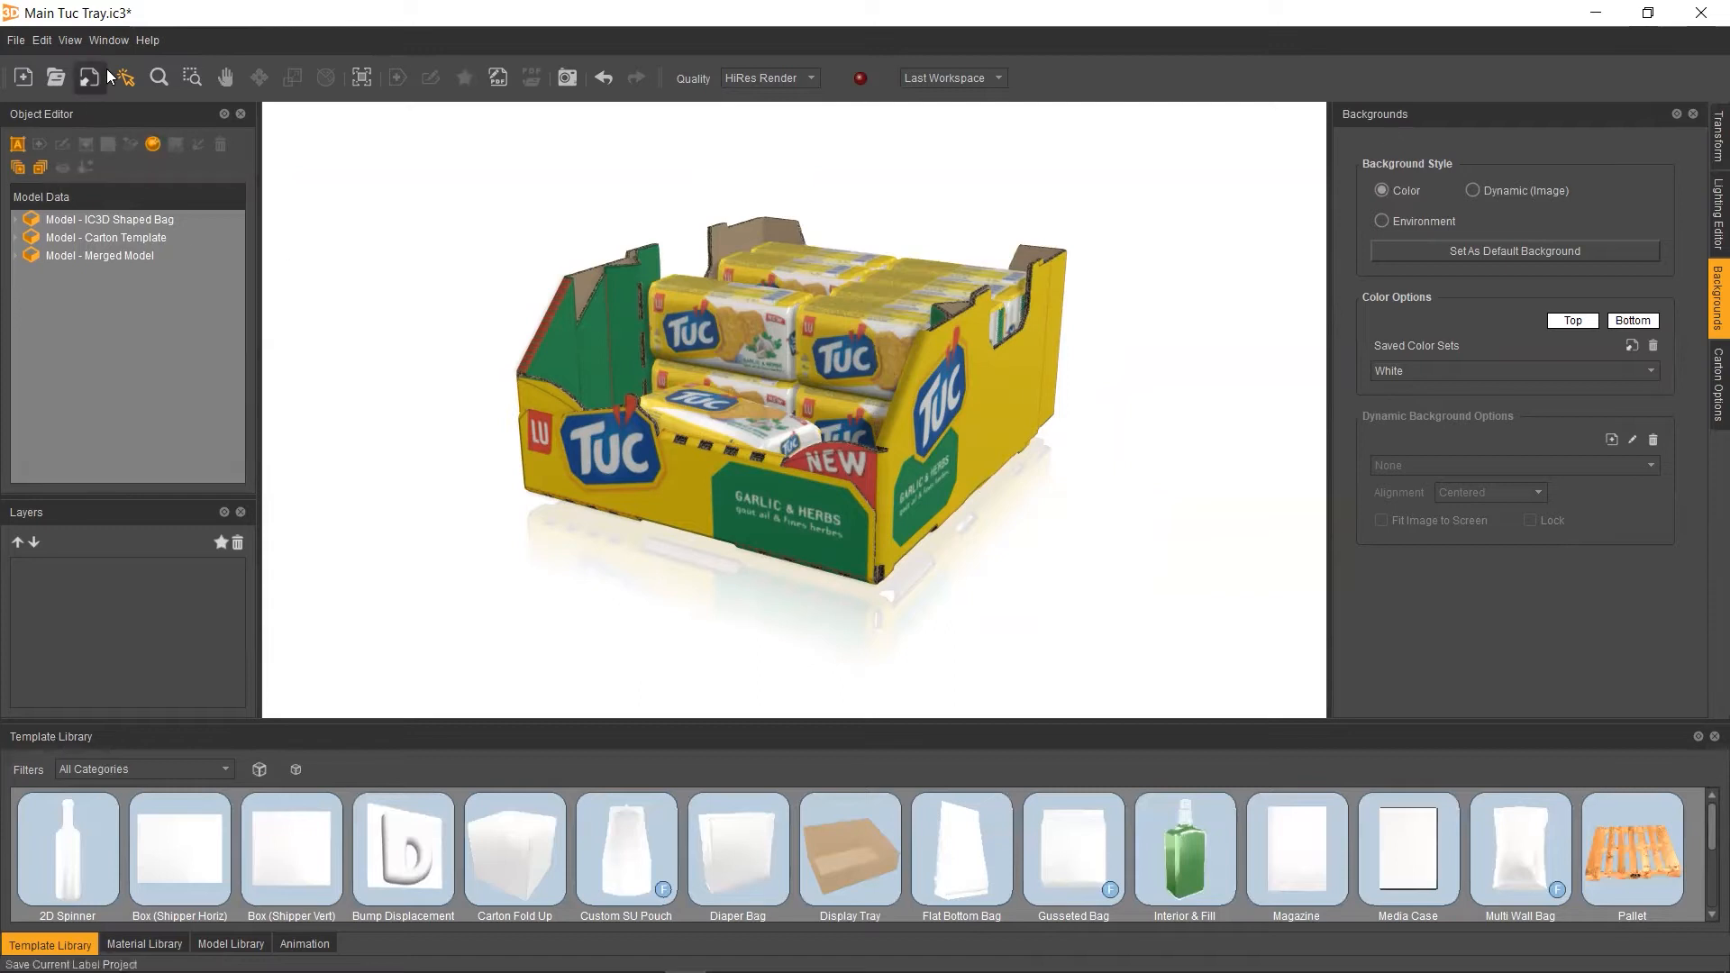
pyautogui.click(108, 41)
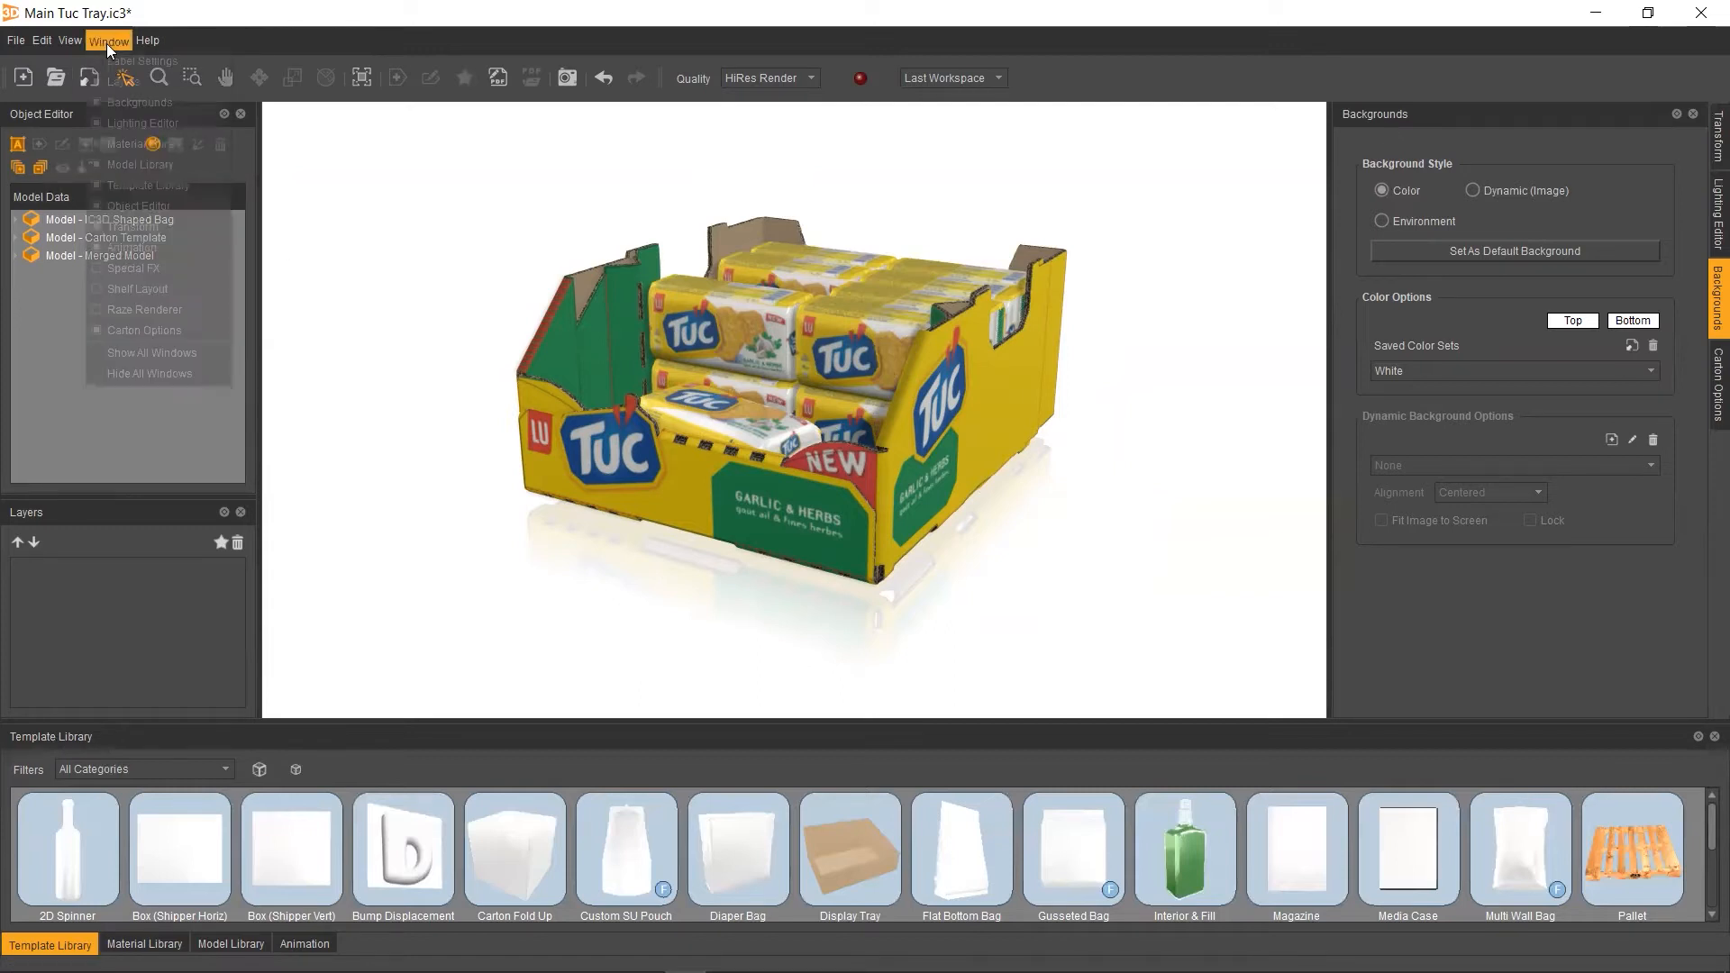
pyautogui.click(431, 248)
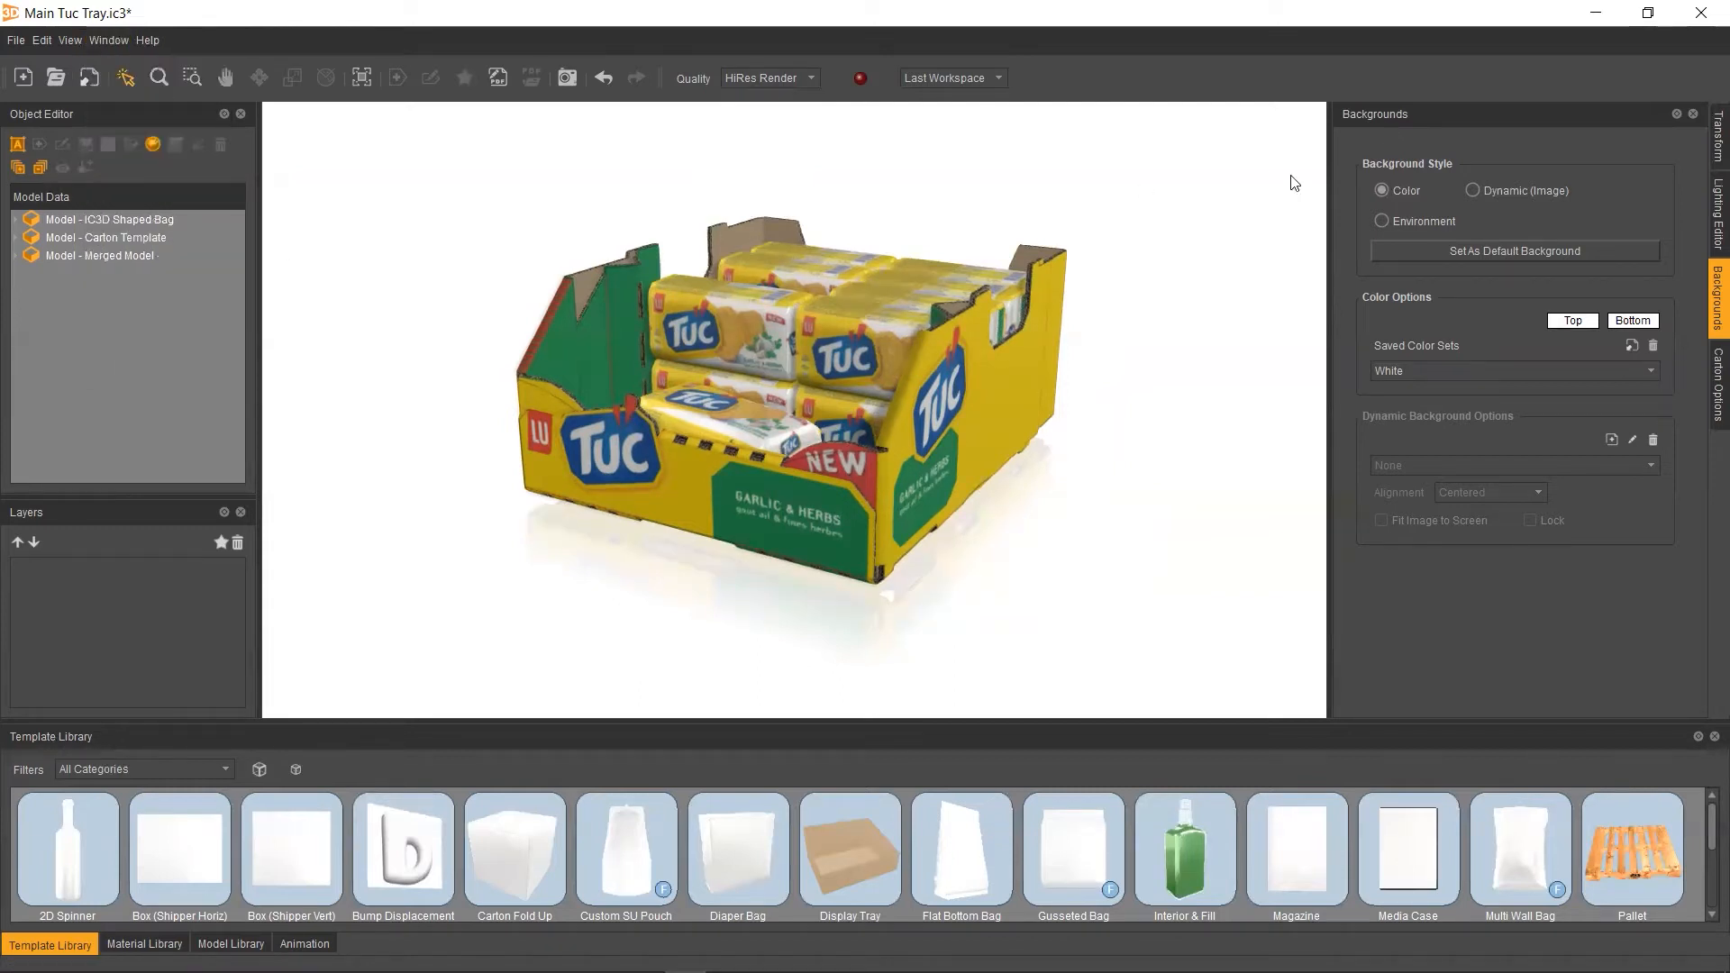
# Switch the background style to Dynamic (Image) and create a new dynamic background
pyautogui.click(1472, 191)
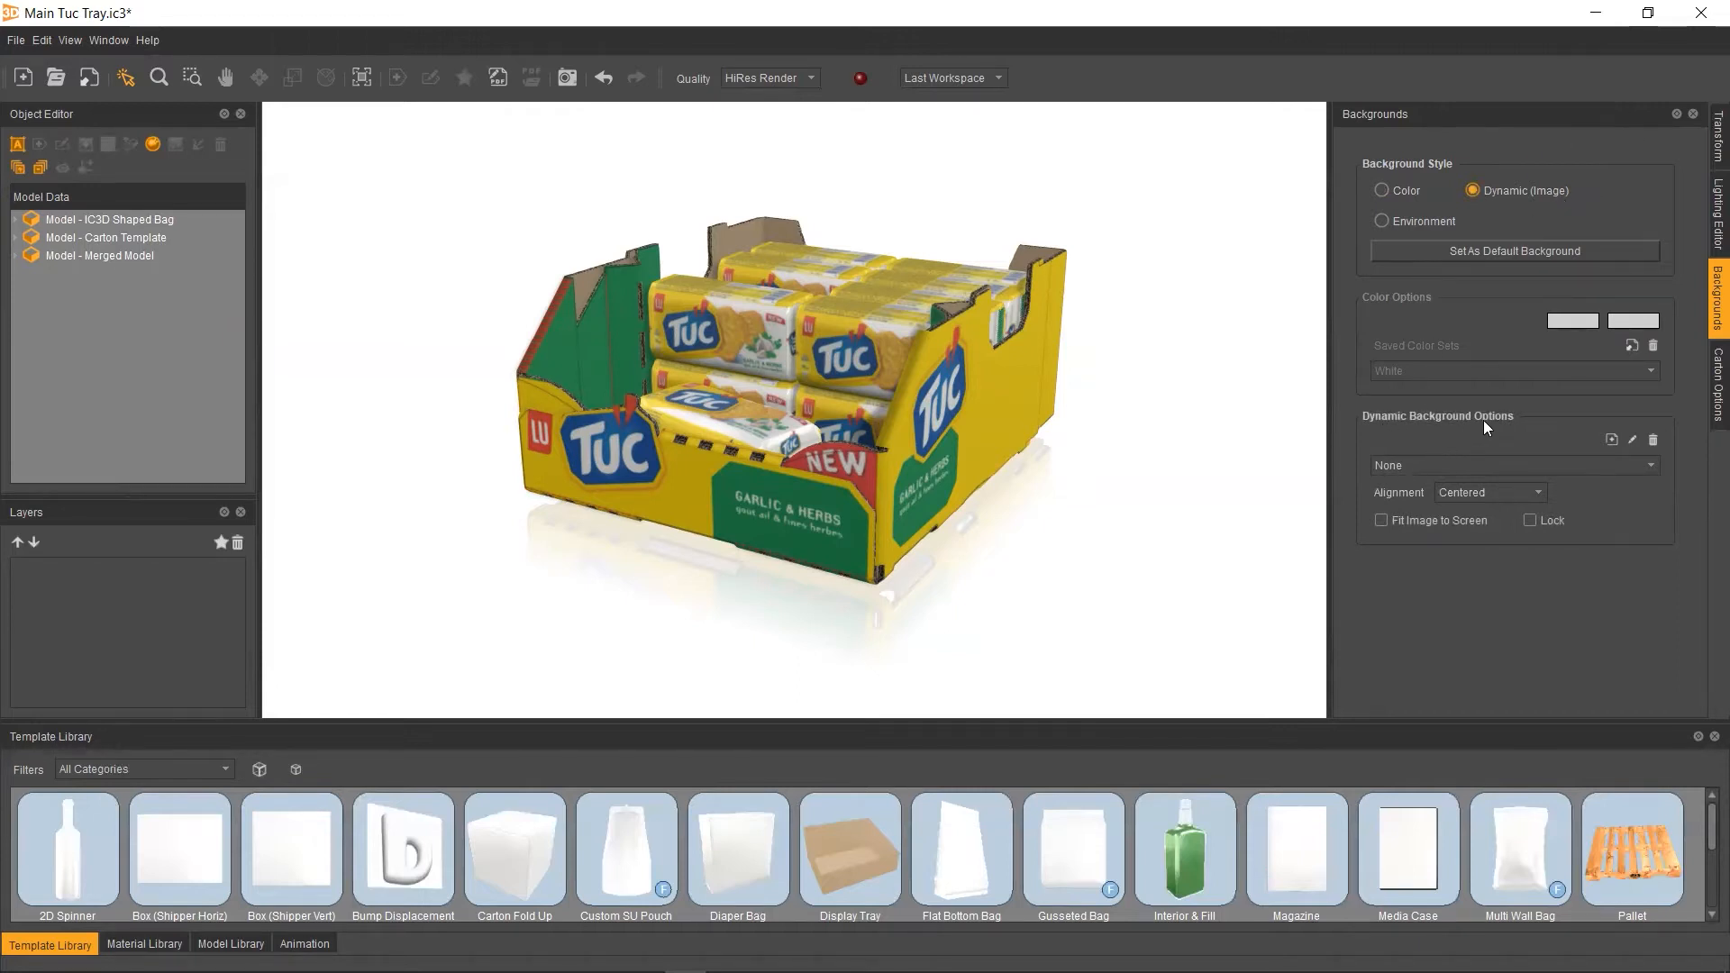
pyautogui.click(1611, 440)
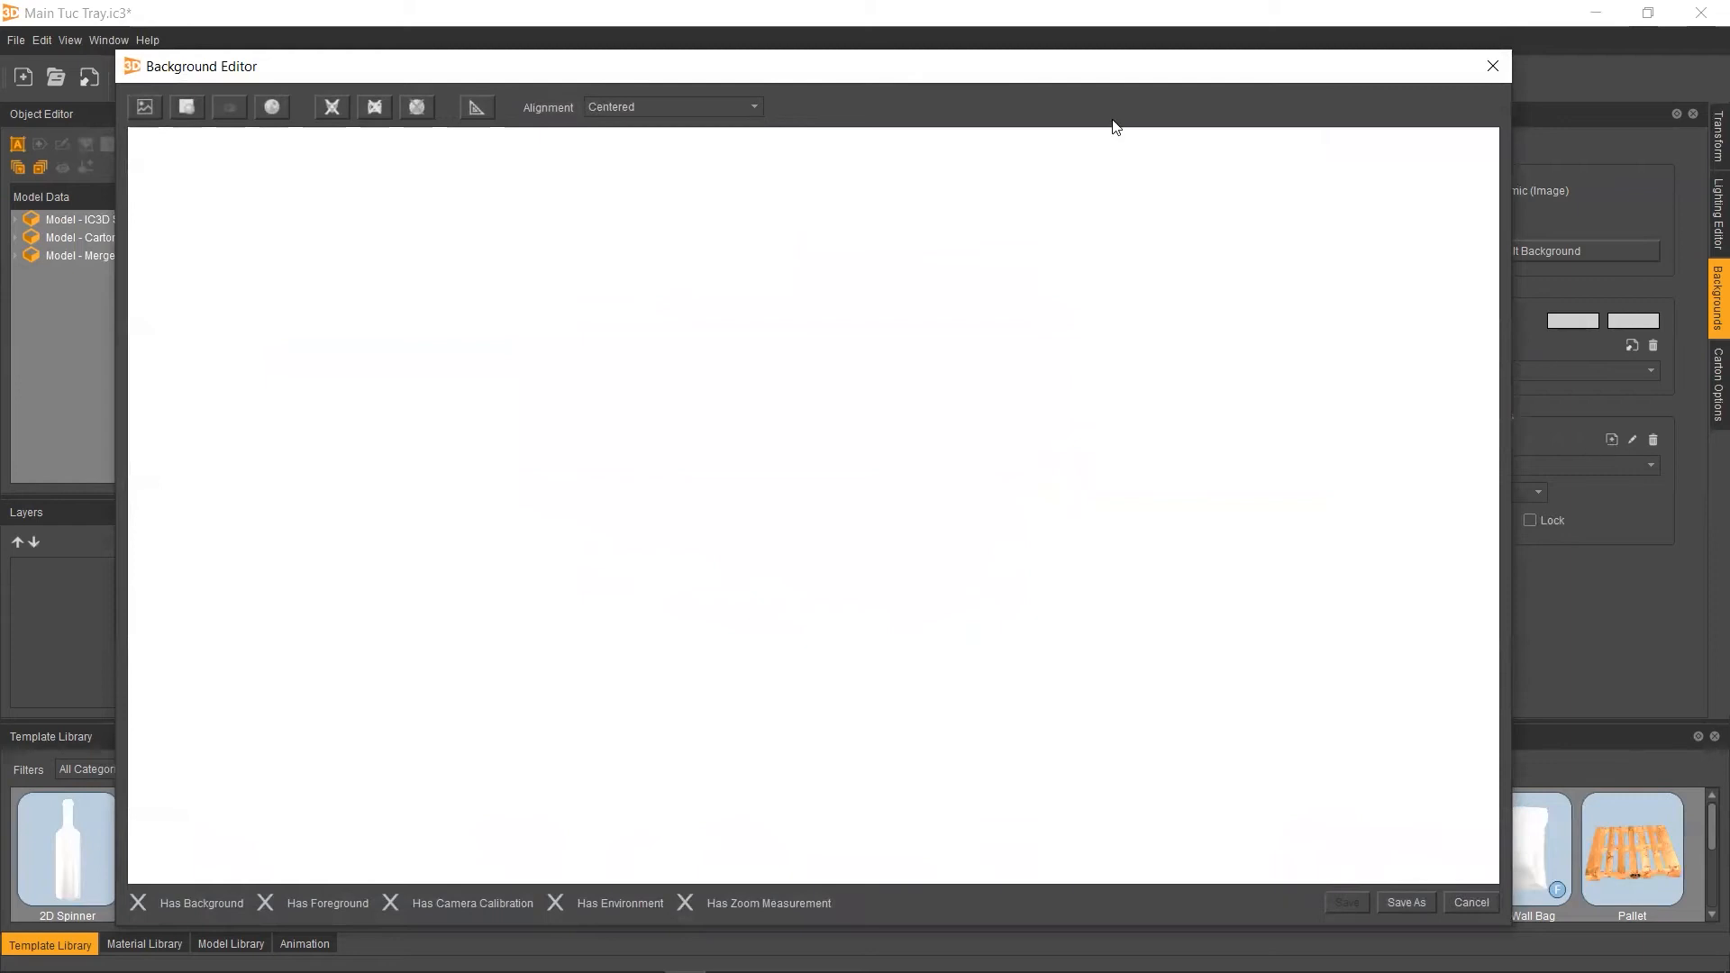
pyautogui.moveTo(394, 79); pyautogui.dragTo(389, 63)
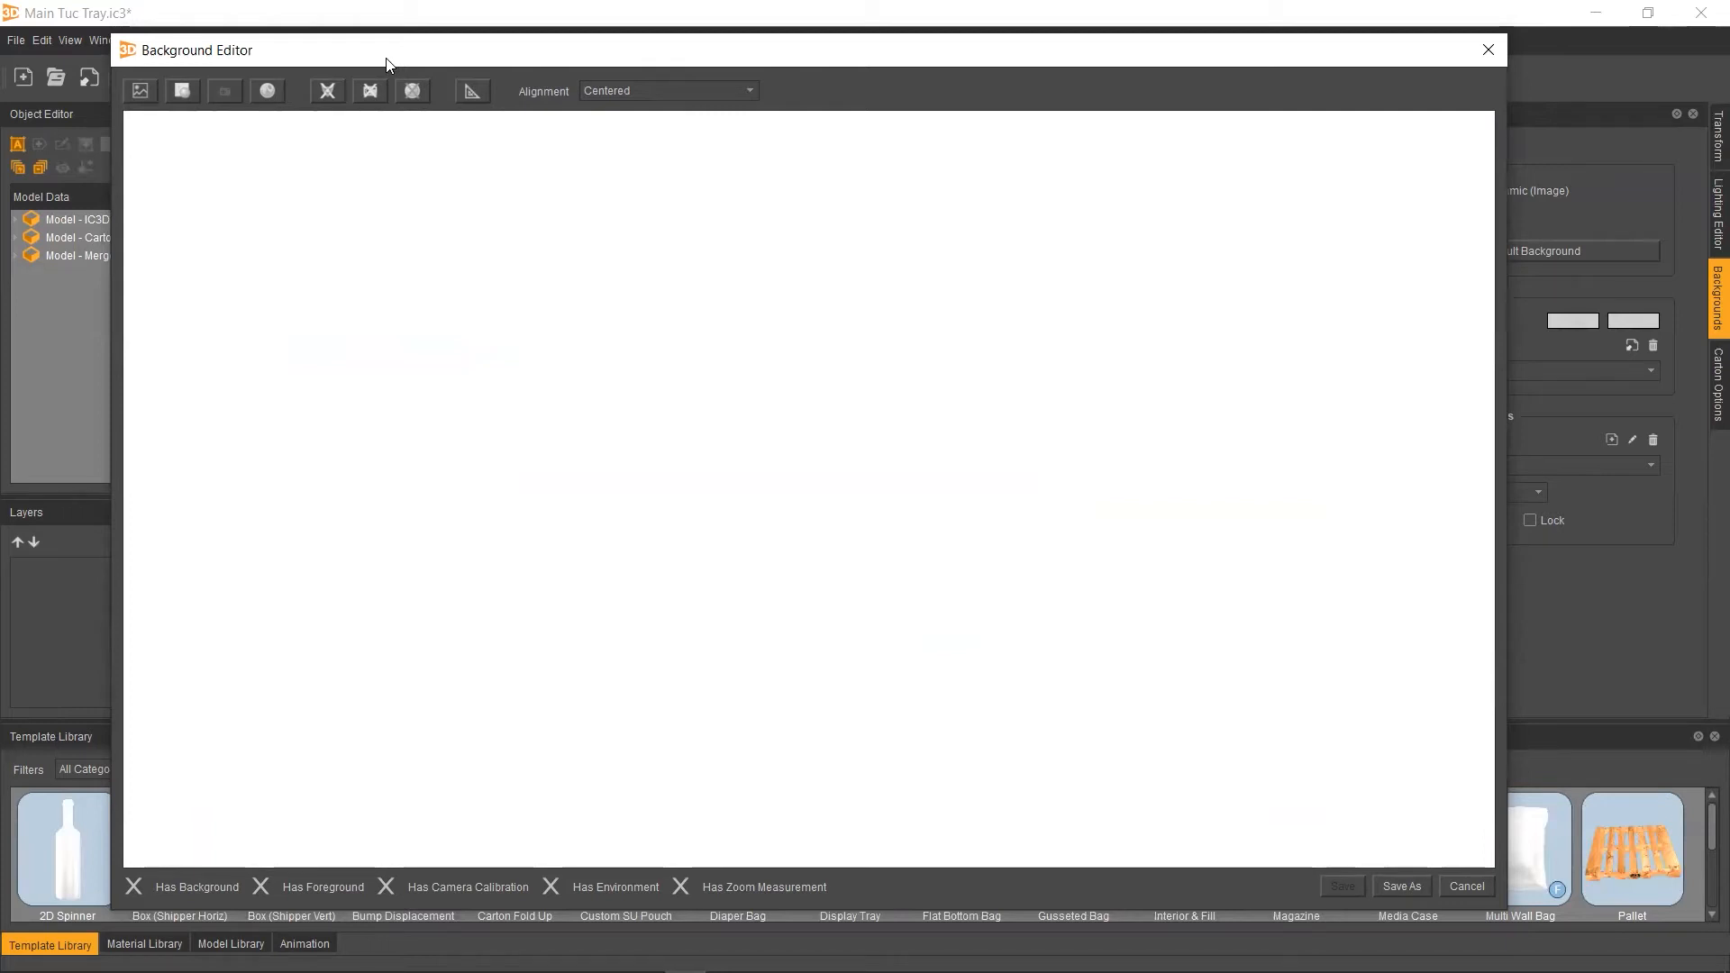
# Add the tuc-background image as the dynamic background's background image
pyautogui.click(140, 91)
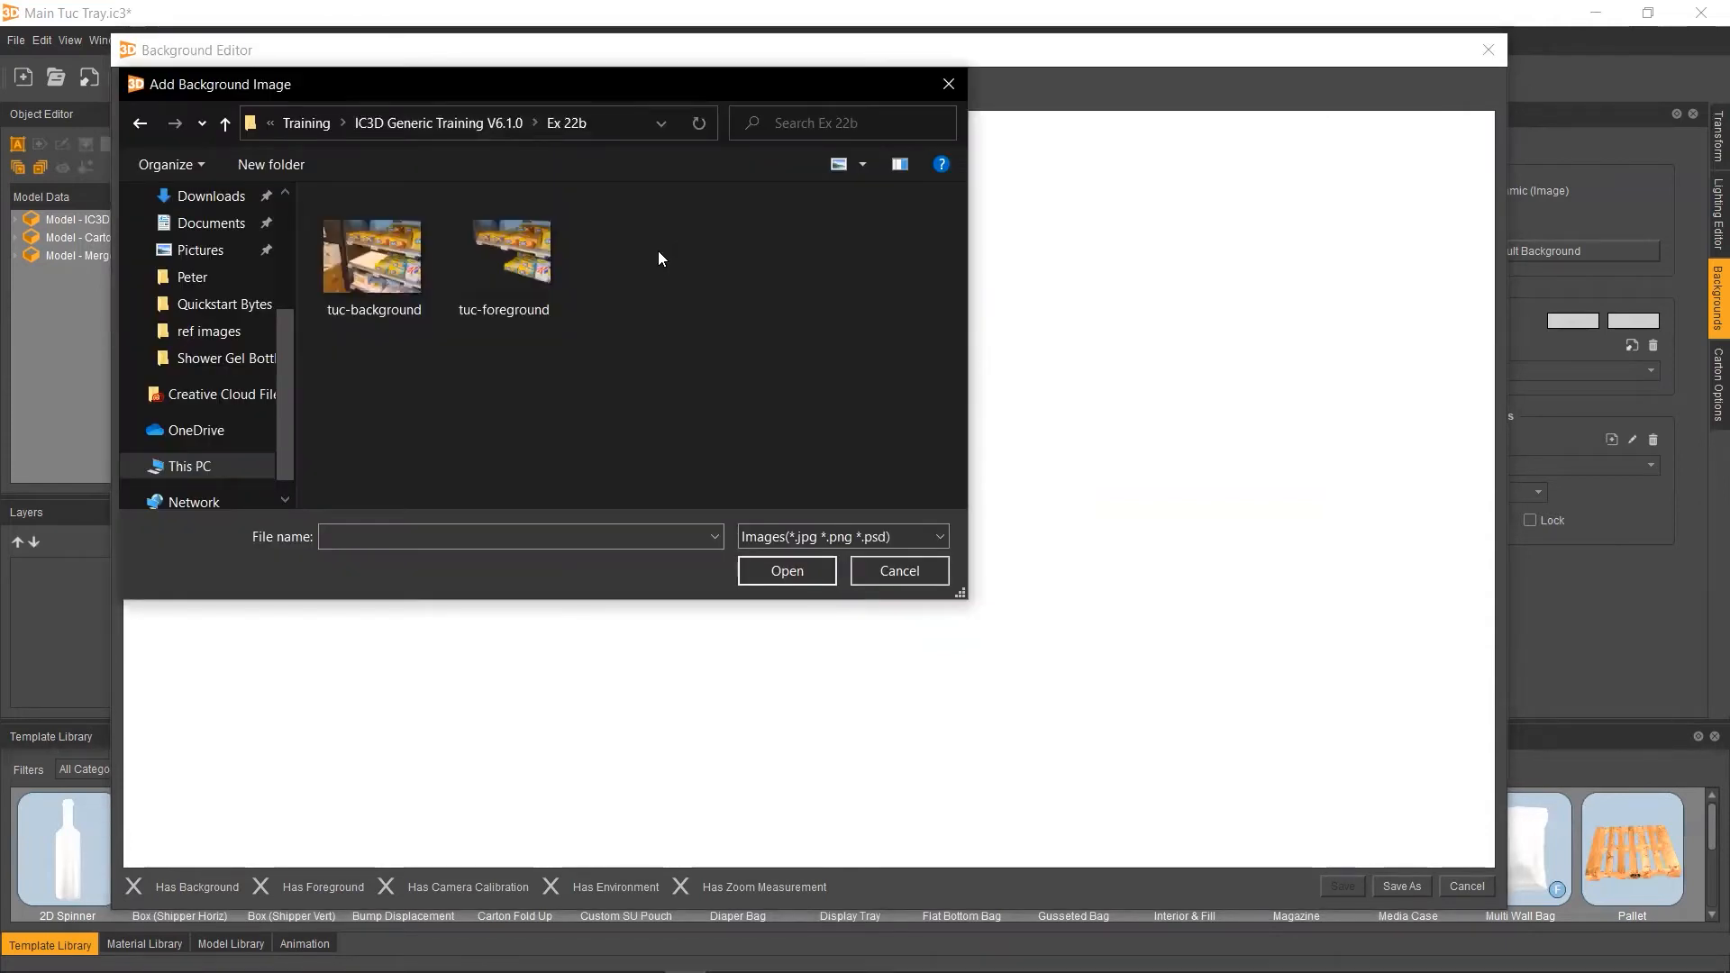
pyautogui.click(381, 310)
pyautogui.doubleClick(380, 310)
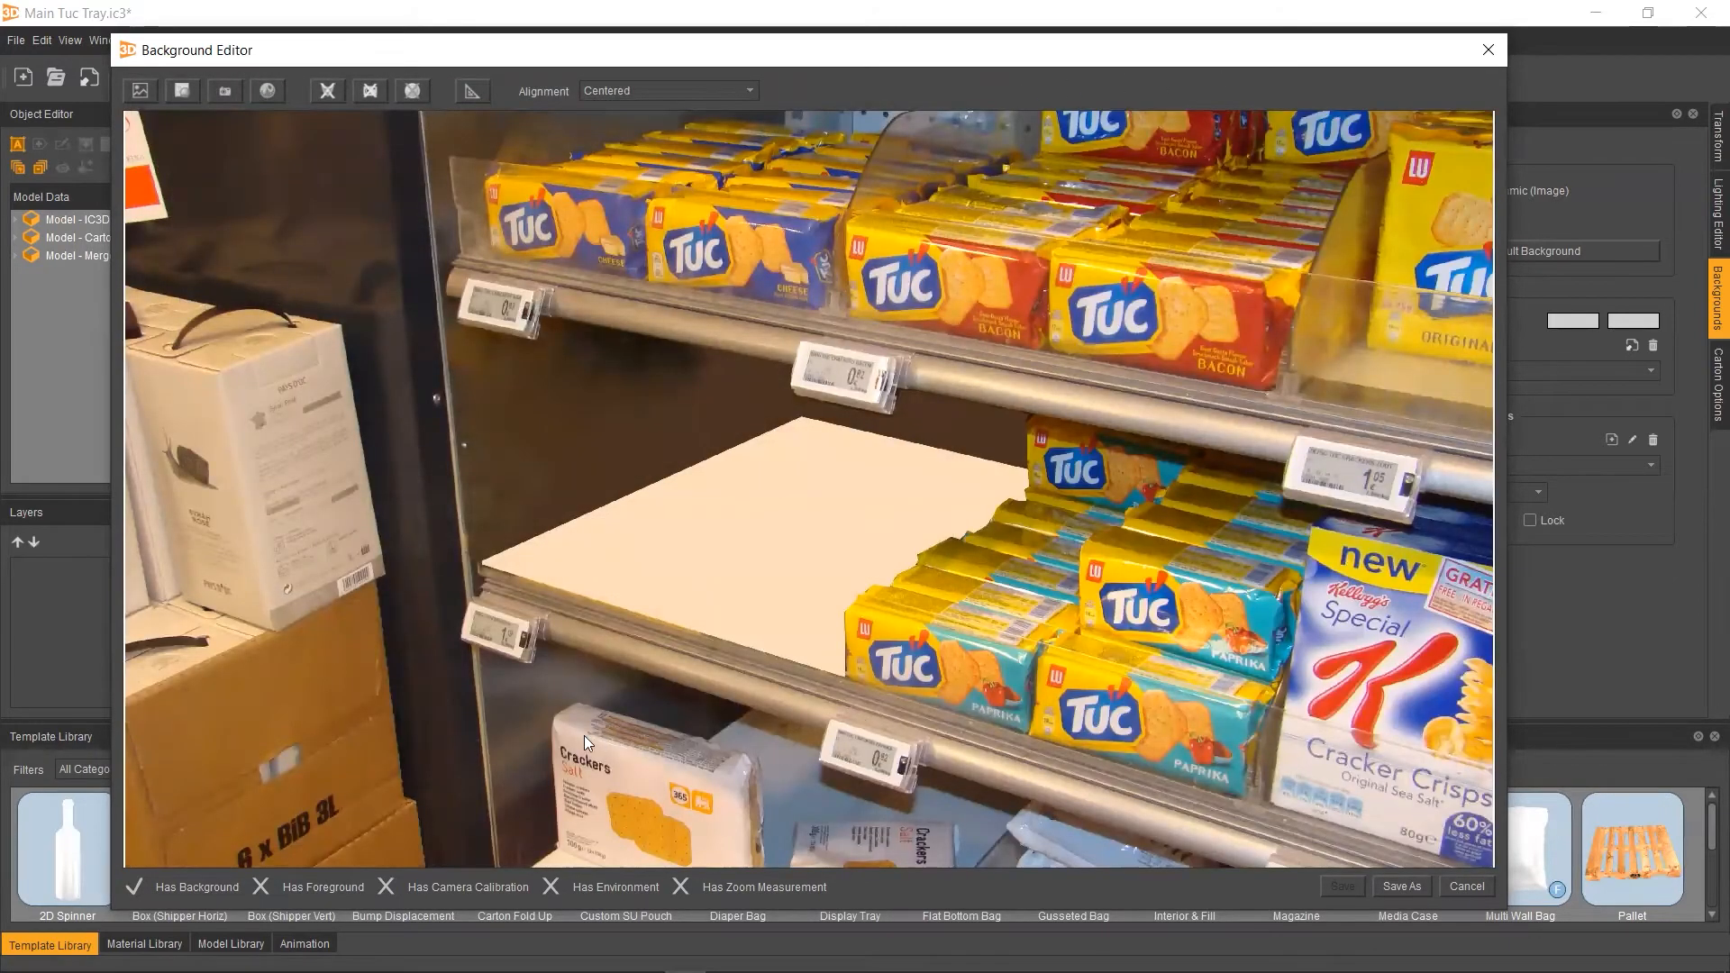
# Add the tuc-foreground image as the dynamic background's foreground image
pyautogui.scroll(-1, 584, 687)
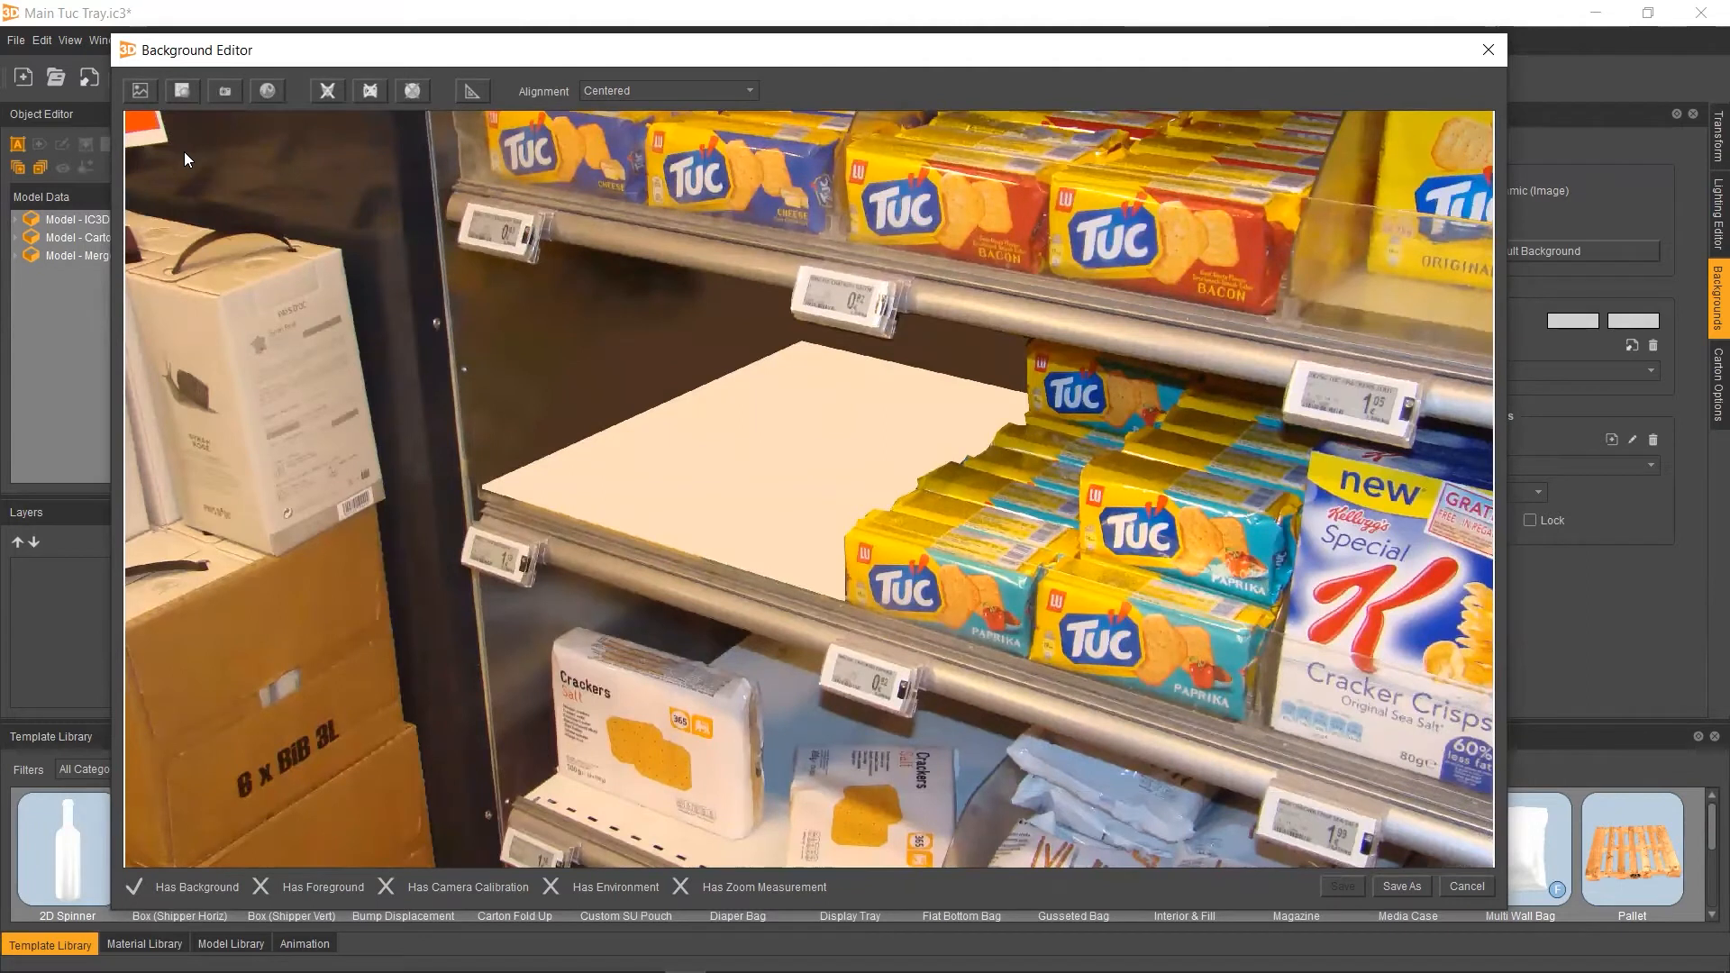
pyautogui.click(184, 89)
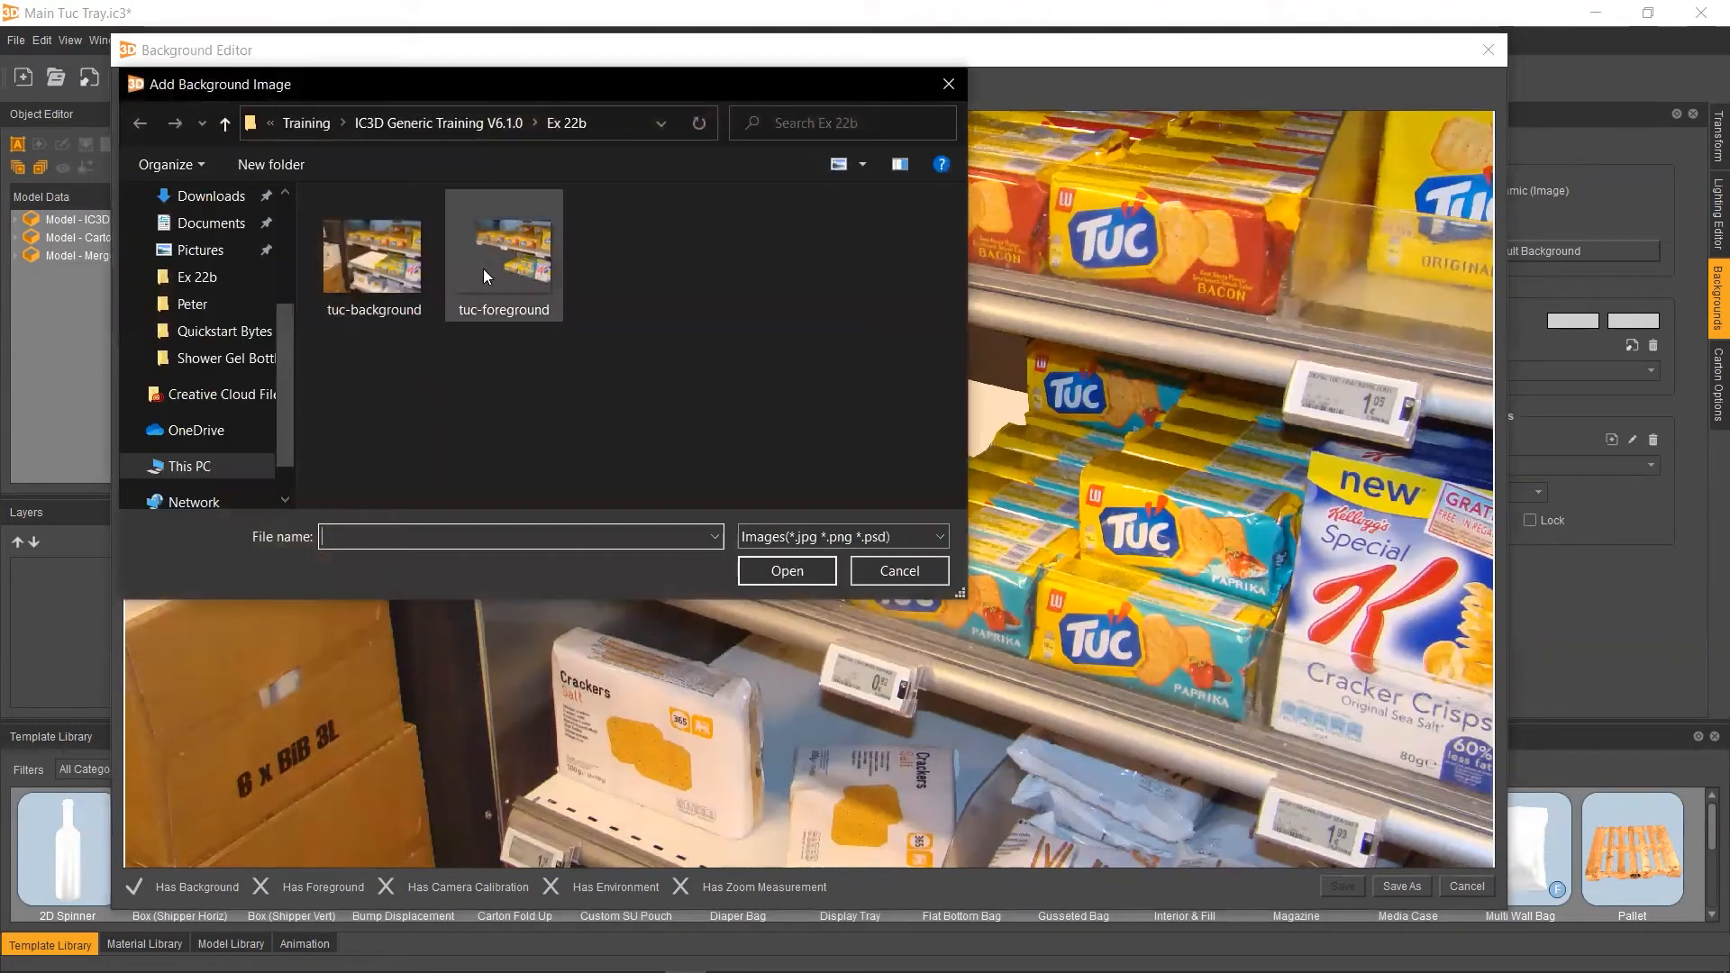
pyautogui.doubleClick(481, 264)
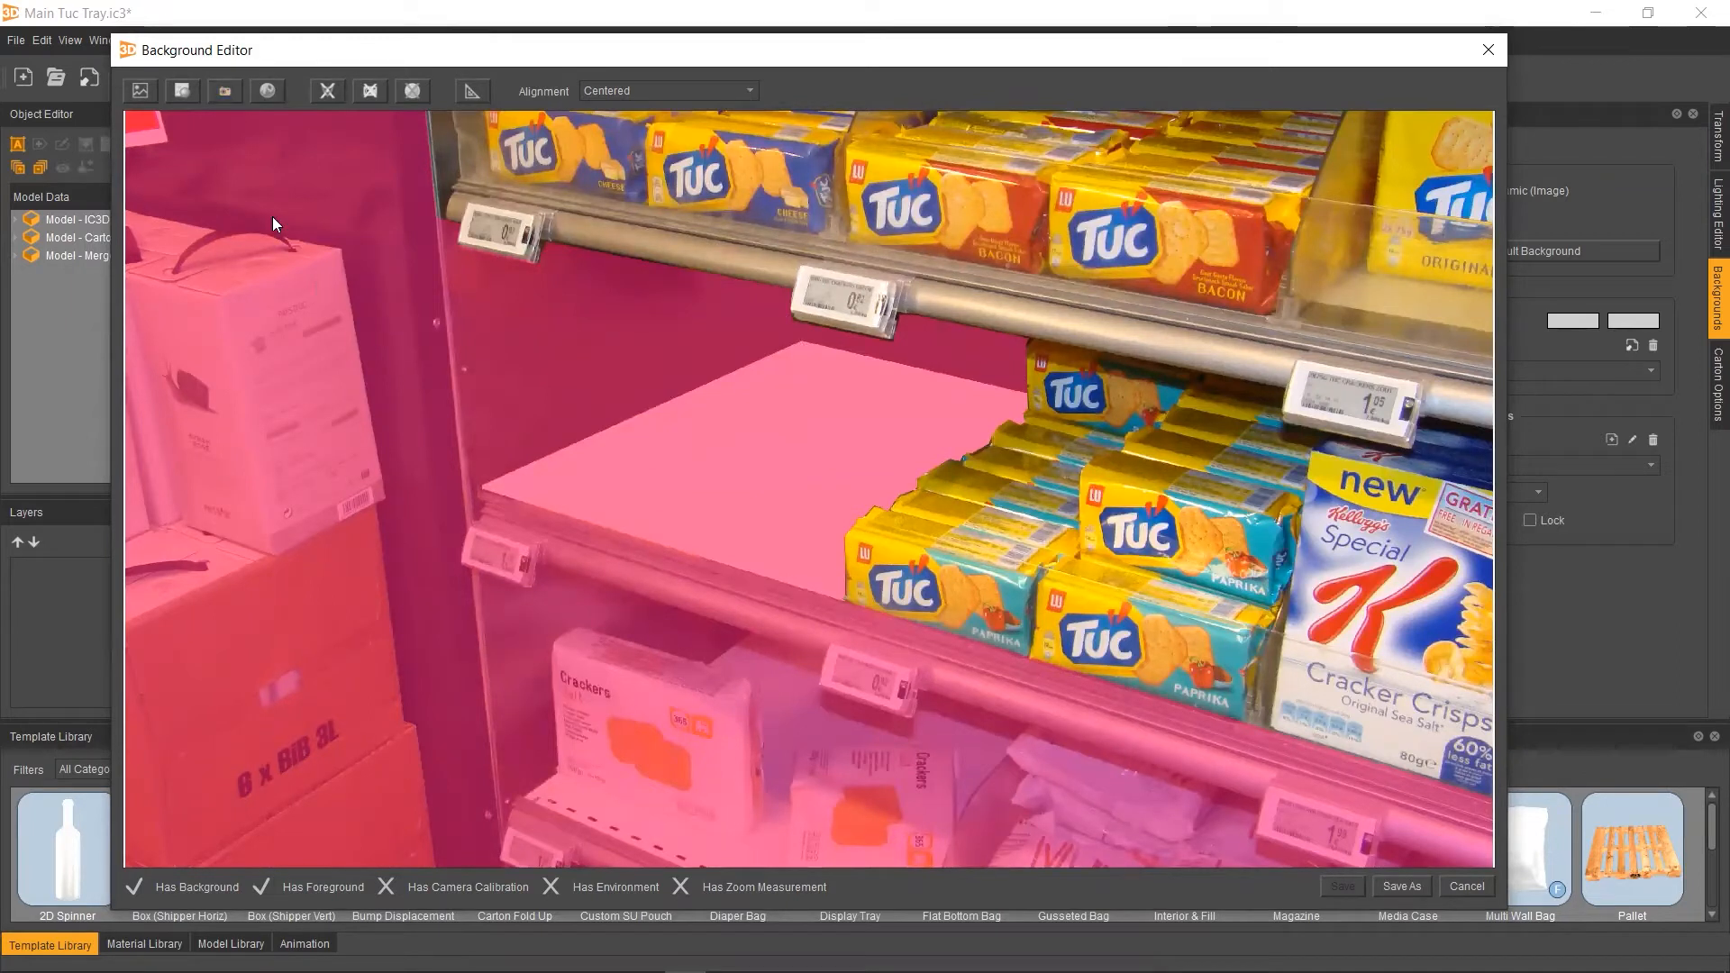
# Start a two-axis camera calibration and begin aligning the guide lines with the shelf's parallel edges
pyautogui.click(225, 93)
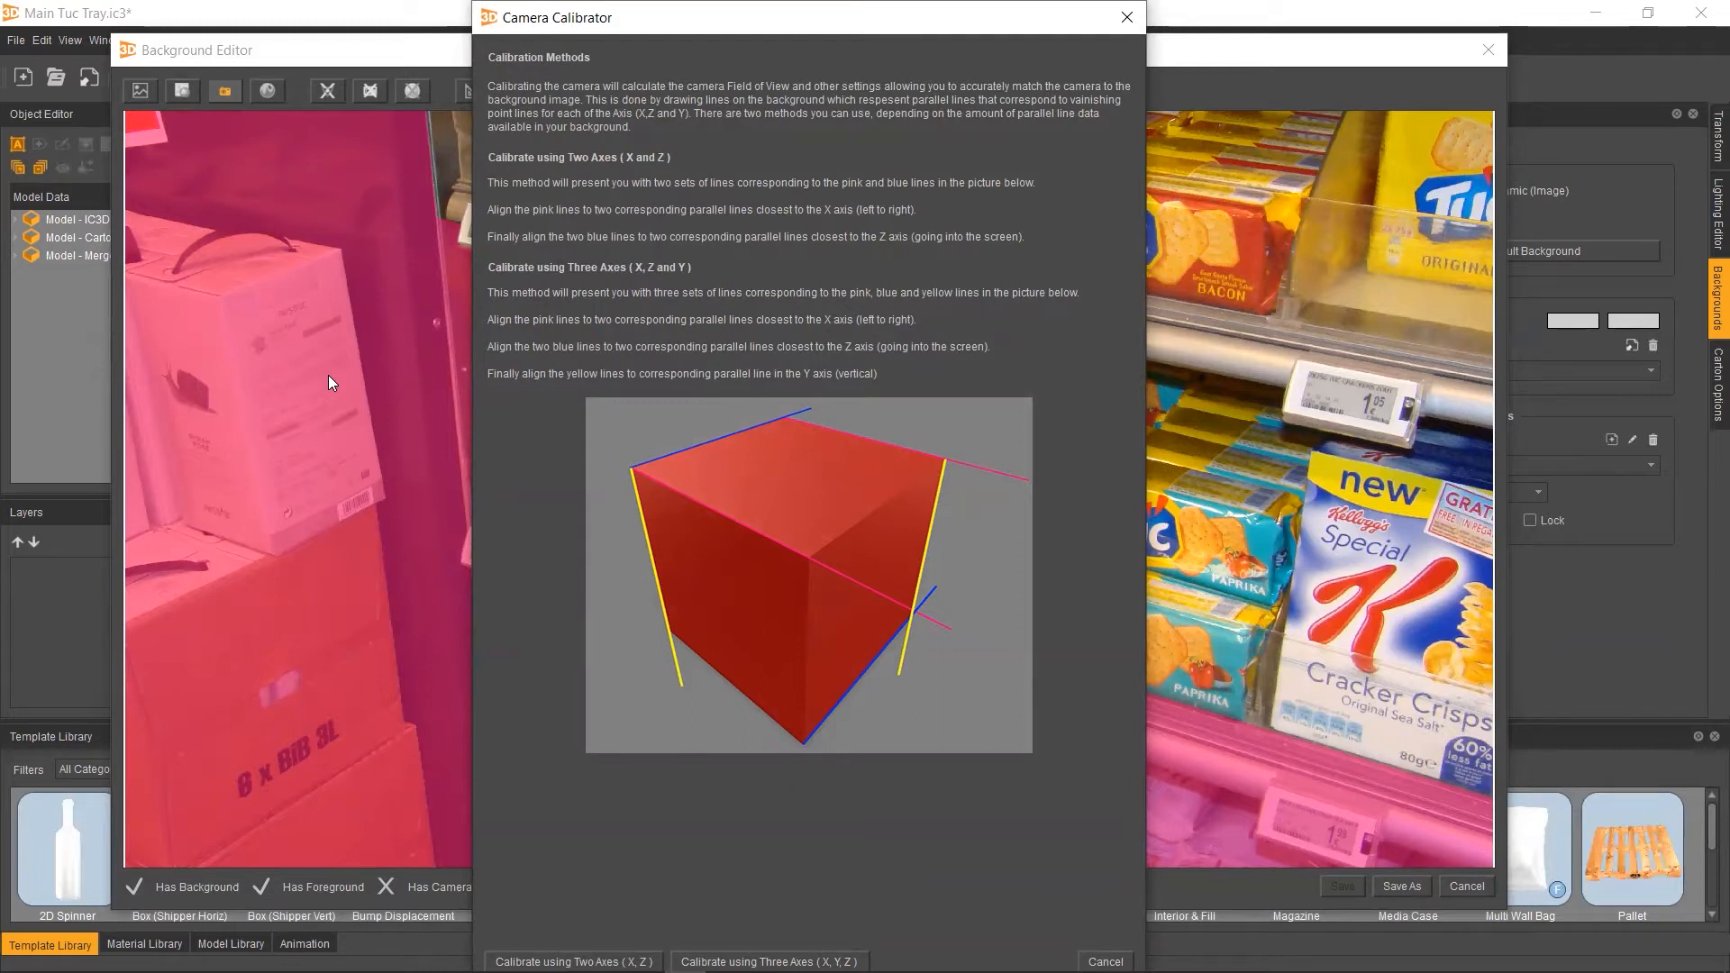
pyautogui.click(574, 963)
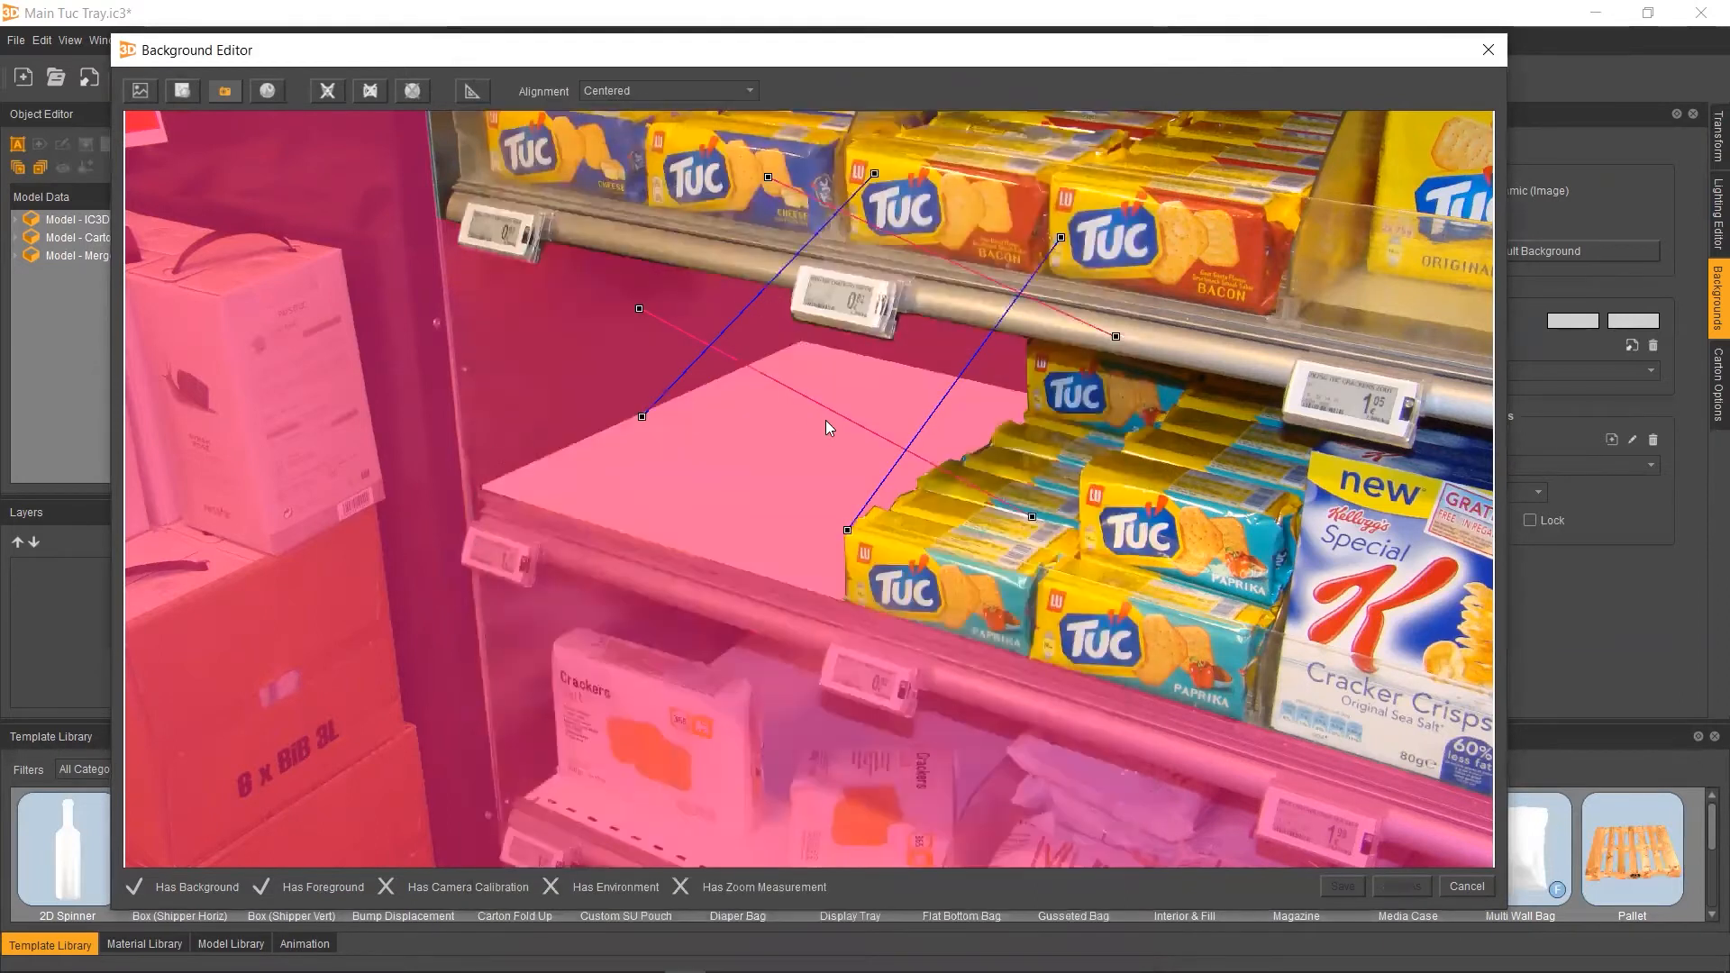
pyautogui.moveTo(639, 309); pyautogui.dragTo(450, 483)
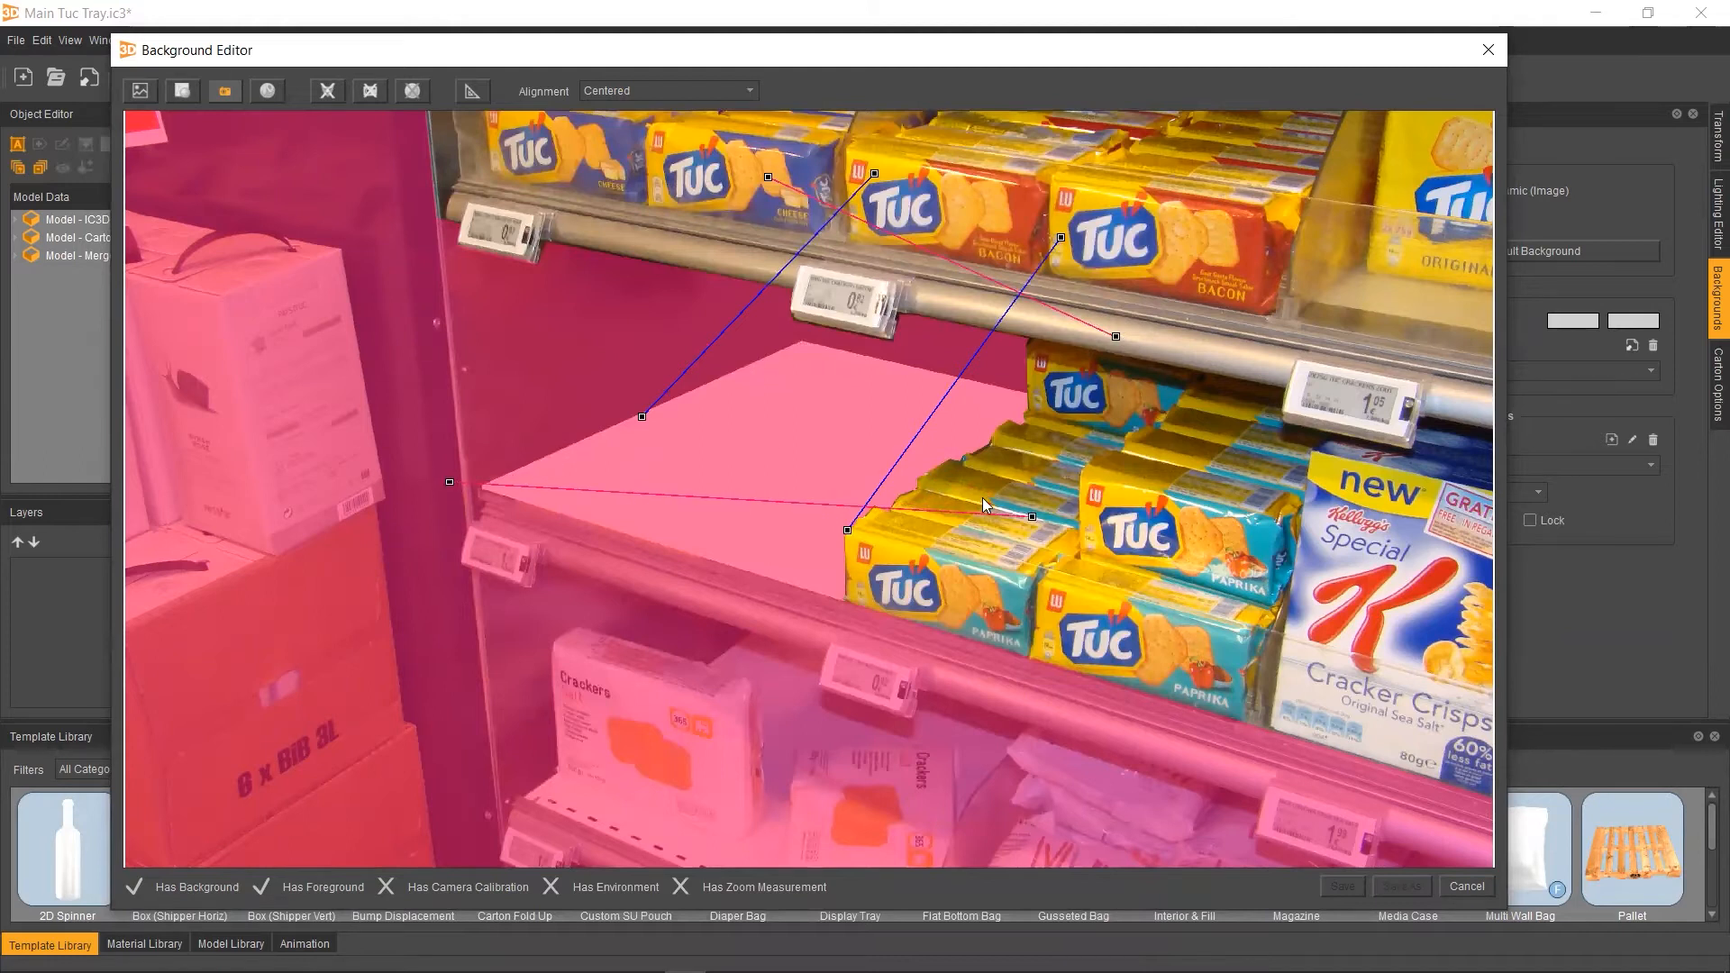
pyautogui.moveTo(1032, 518); pyautogui.dragTo(925, 625)
pyautogui.moveTo(449, 483); pyautogui.dragTo(445, 476)
pyautogui.moveTo(642, 416); pyautogui.dragTo(456, 496)
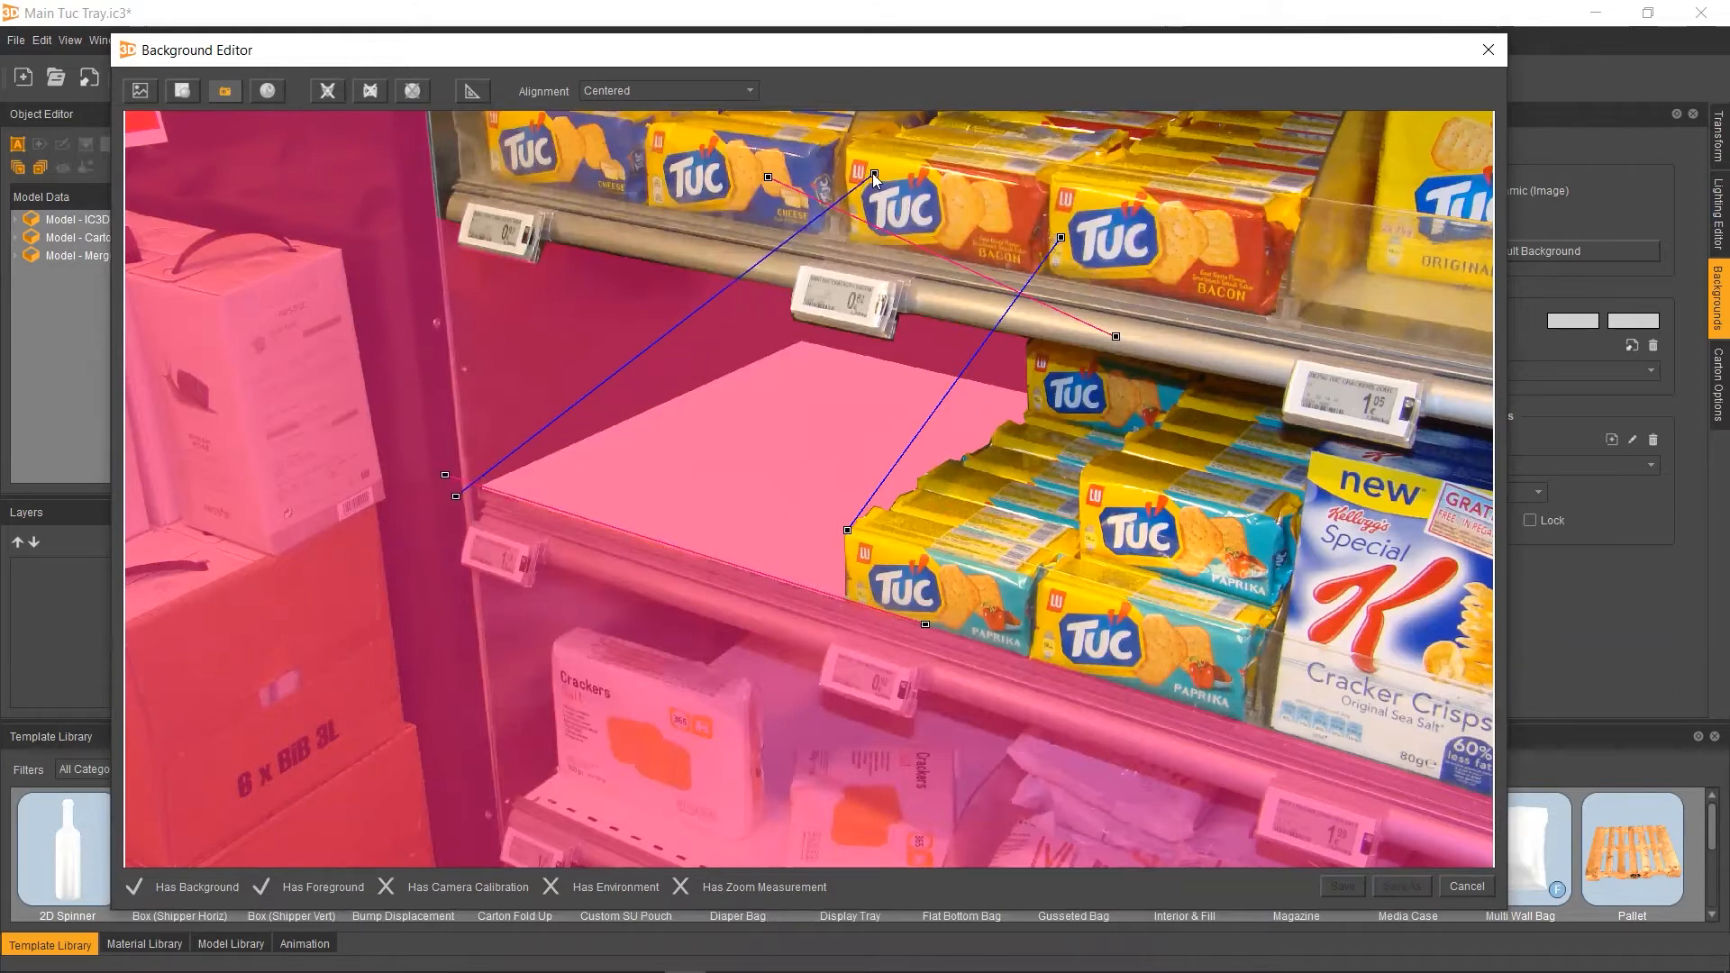
# Align the remaining pink and blue guide lines with the shelf edges and apply the camera calibration
pyautogui.moveTo(874, 174); pyautogui.dragTo(888, 302)
pyautogui.moveTo(1118, 337); pyautogui.dragTo(1175, 426)
pyautogui.moveTo(766, 177); pyautogui.dragTo(764, 333)
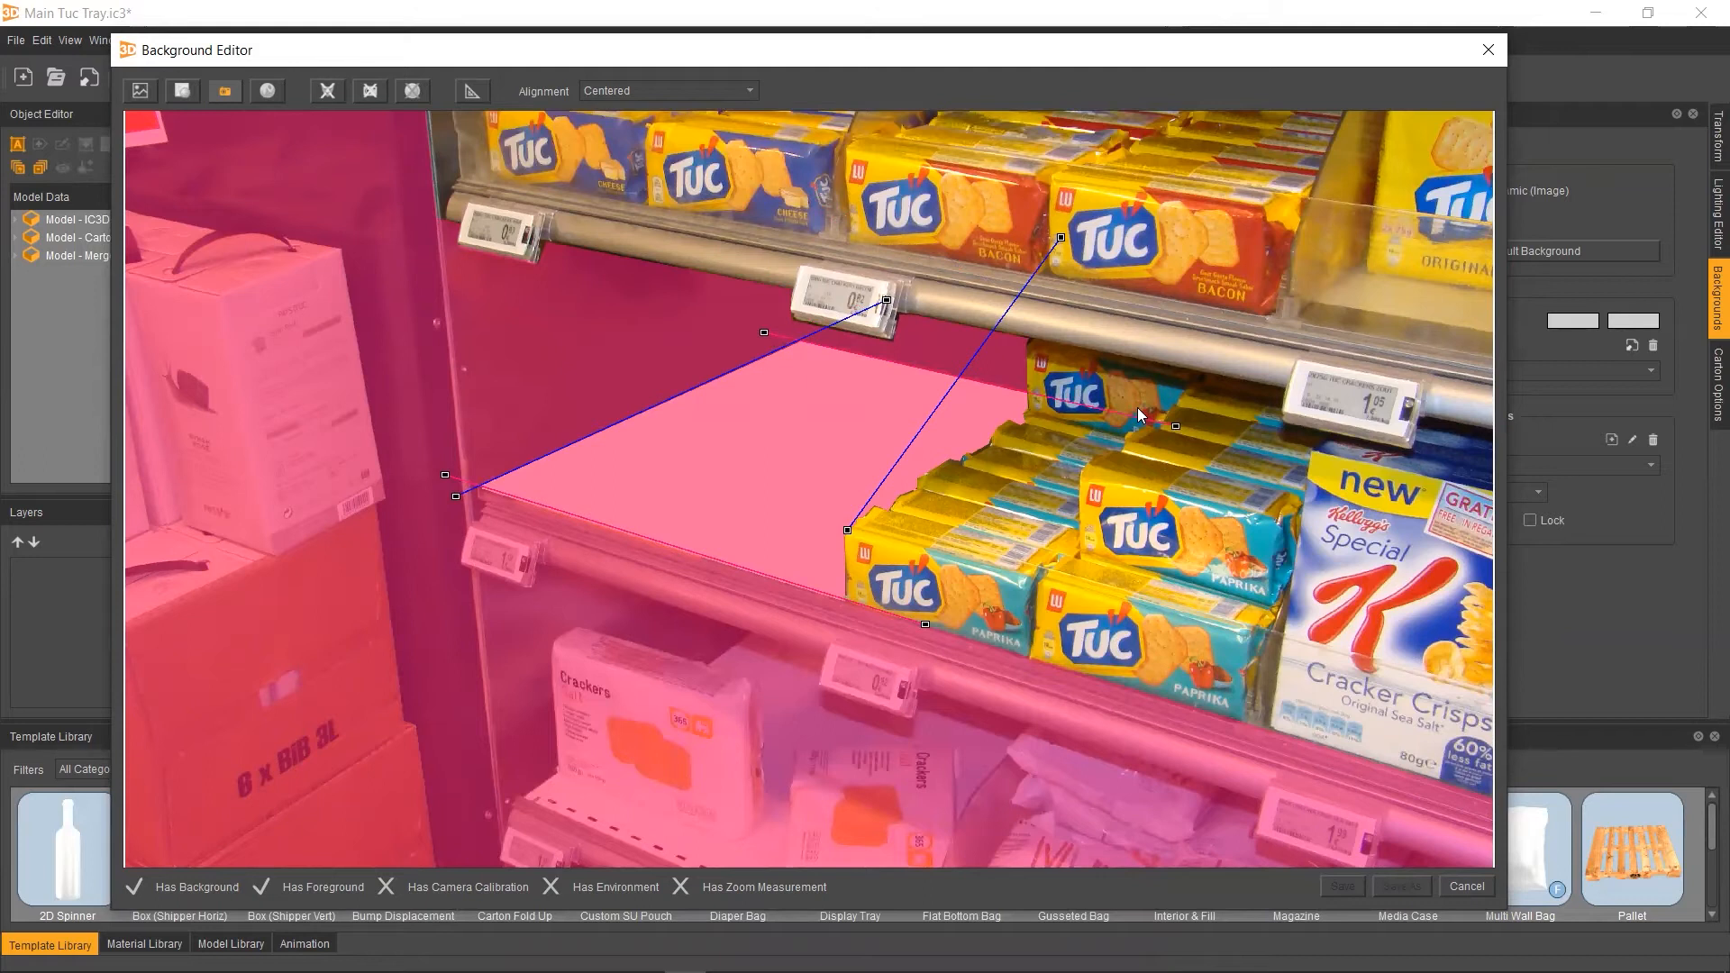
pyautogui.moveTo(1175, 426); pyautogui.dragTo(1177, 431)
pyautogui.moveTo(847, 530); pyautogui.dragTo(827, 625)
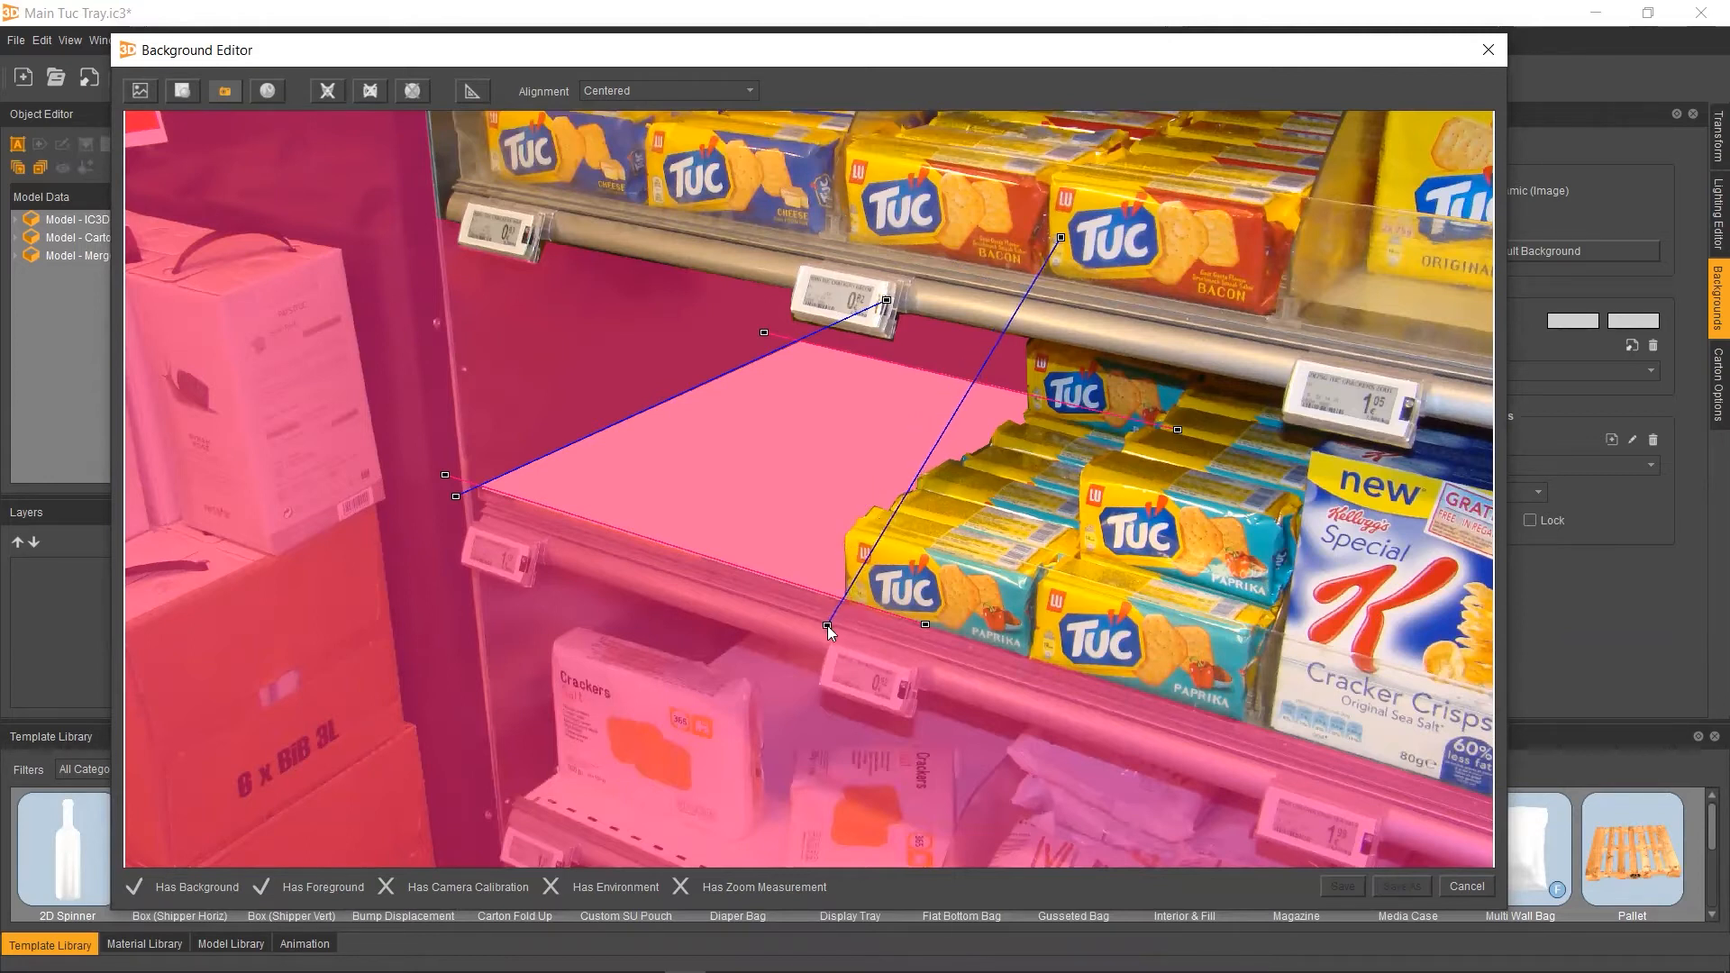
pyautogui.moveTo(1061, 237); pyautogui.dragTo(1173, 373)
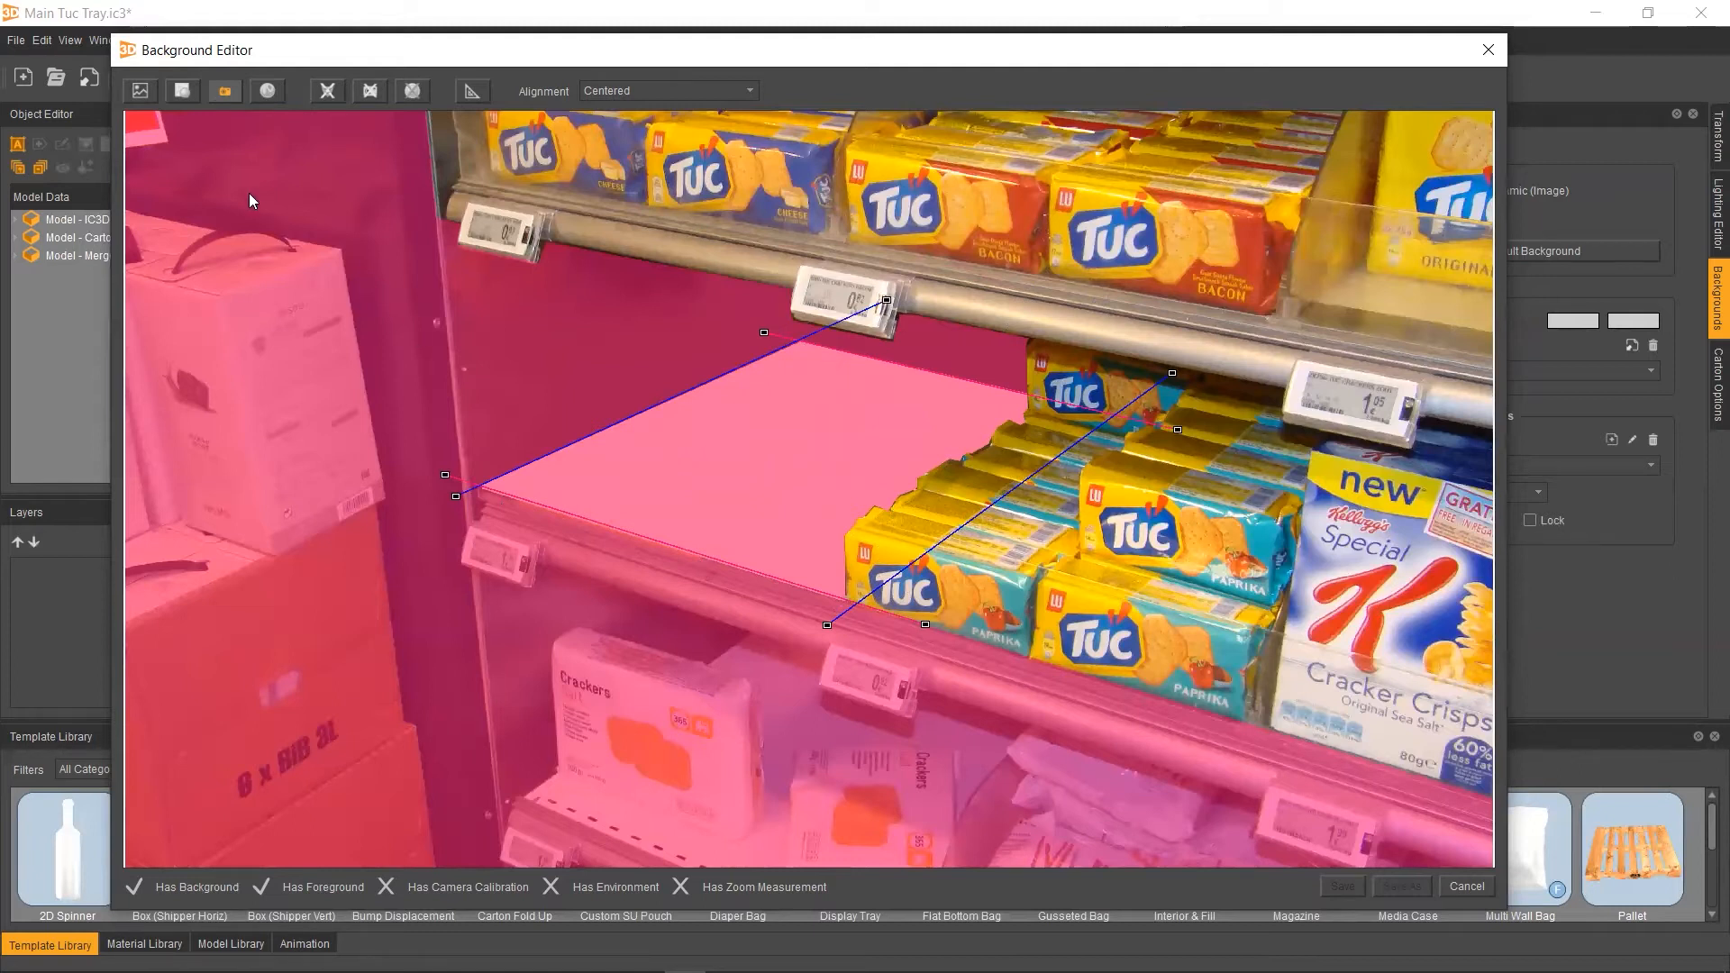
pyautogui.click(224, 91)
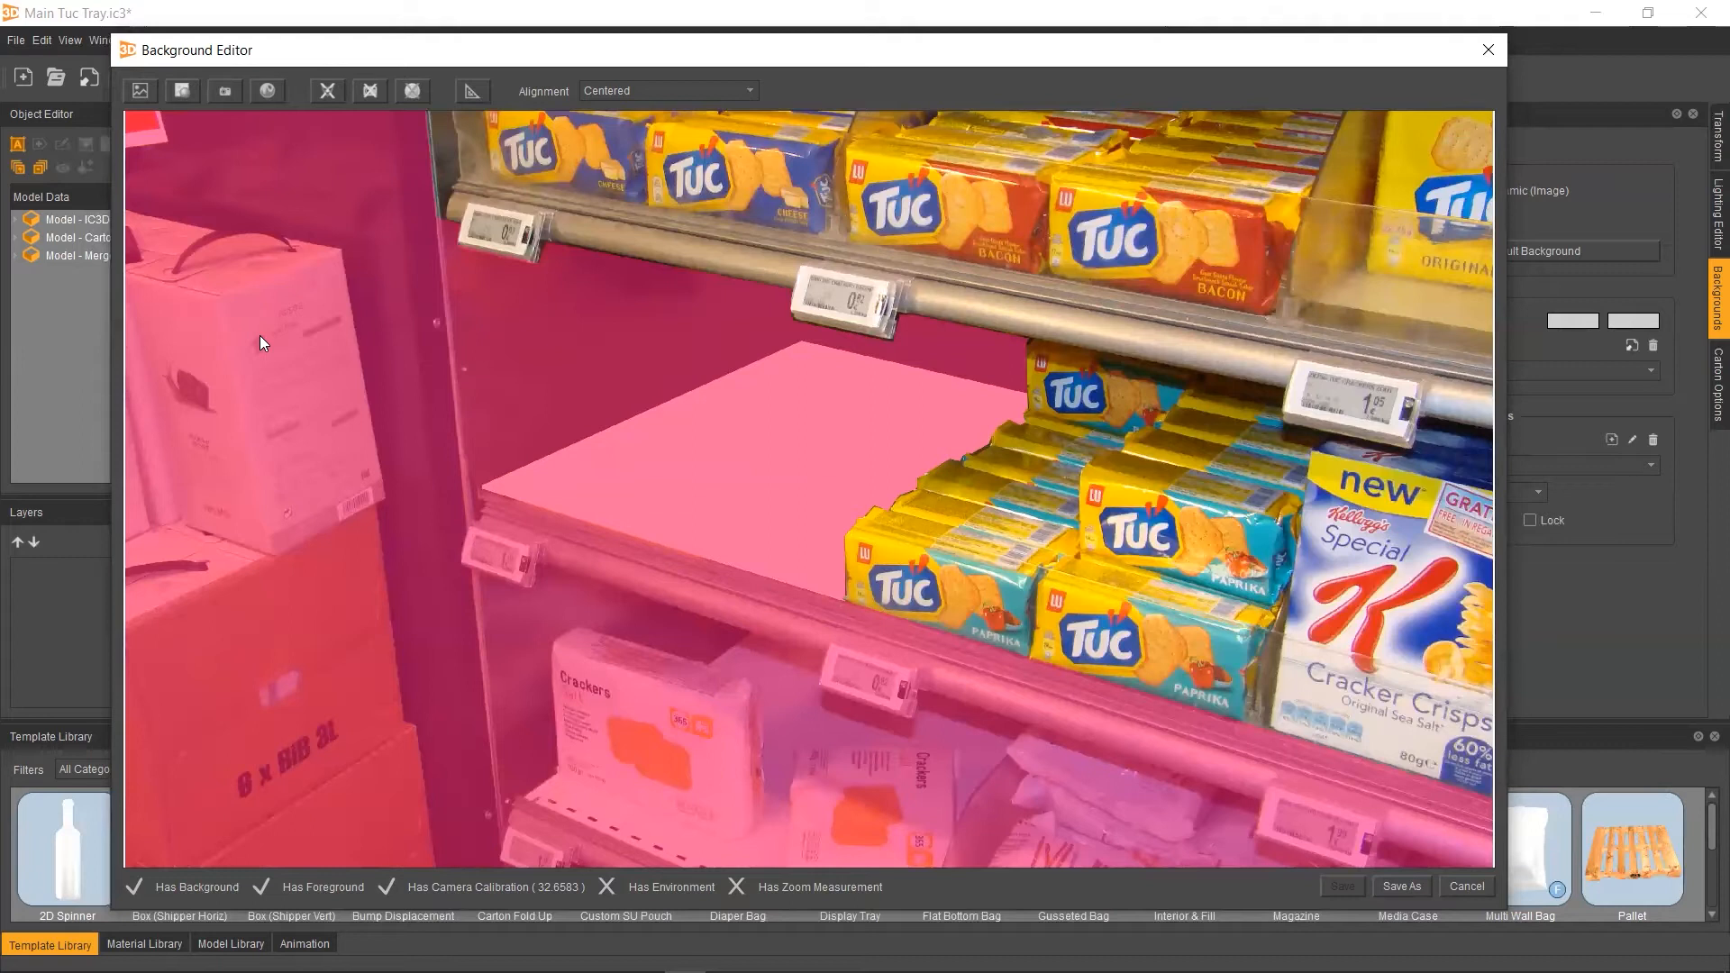
# Save the dynamic background under the name Tuc Background
pyautogui.click(1392, 892)
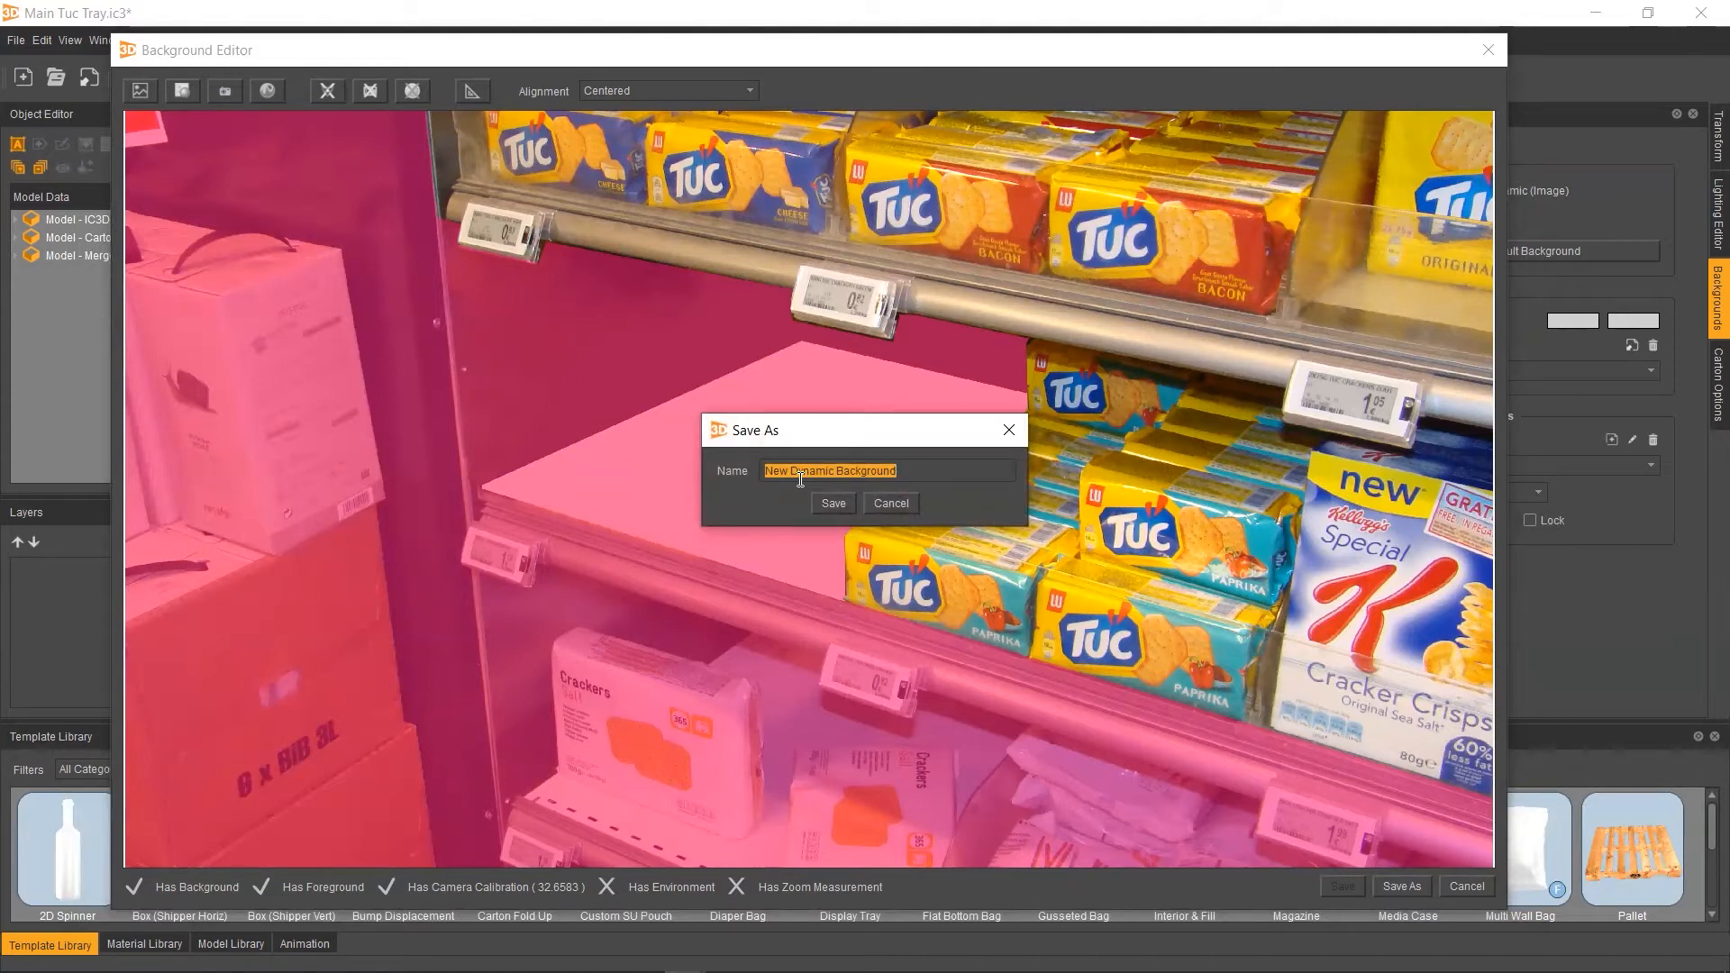
pyautogui.write('Tuc')
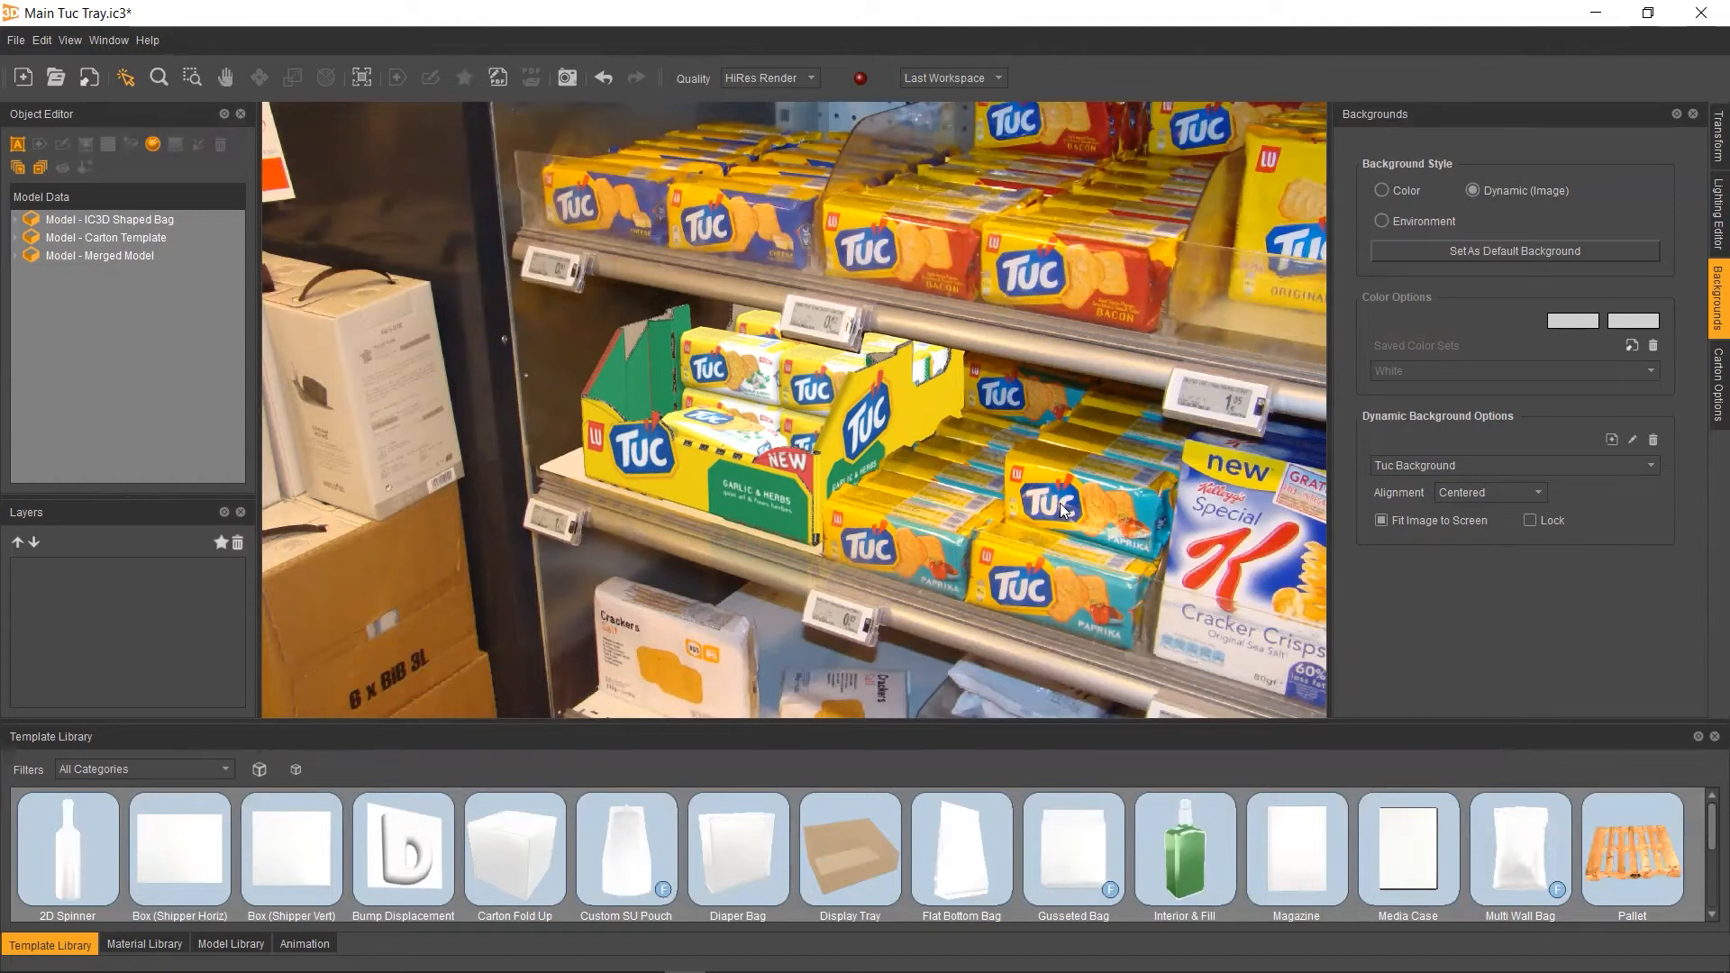
# Create a new lighting environment in the Lighting Editor
pyautogui.click(1703, 212)
pyautogui.moveTo(1591, 165)
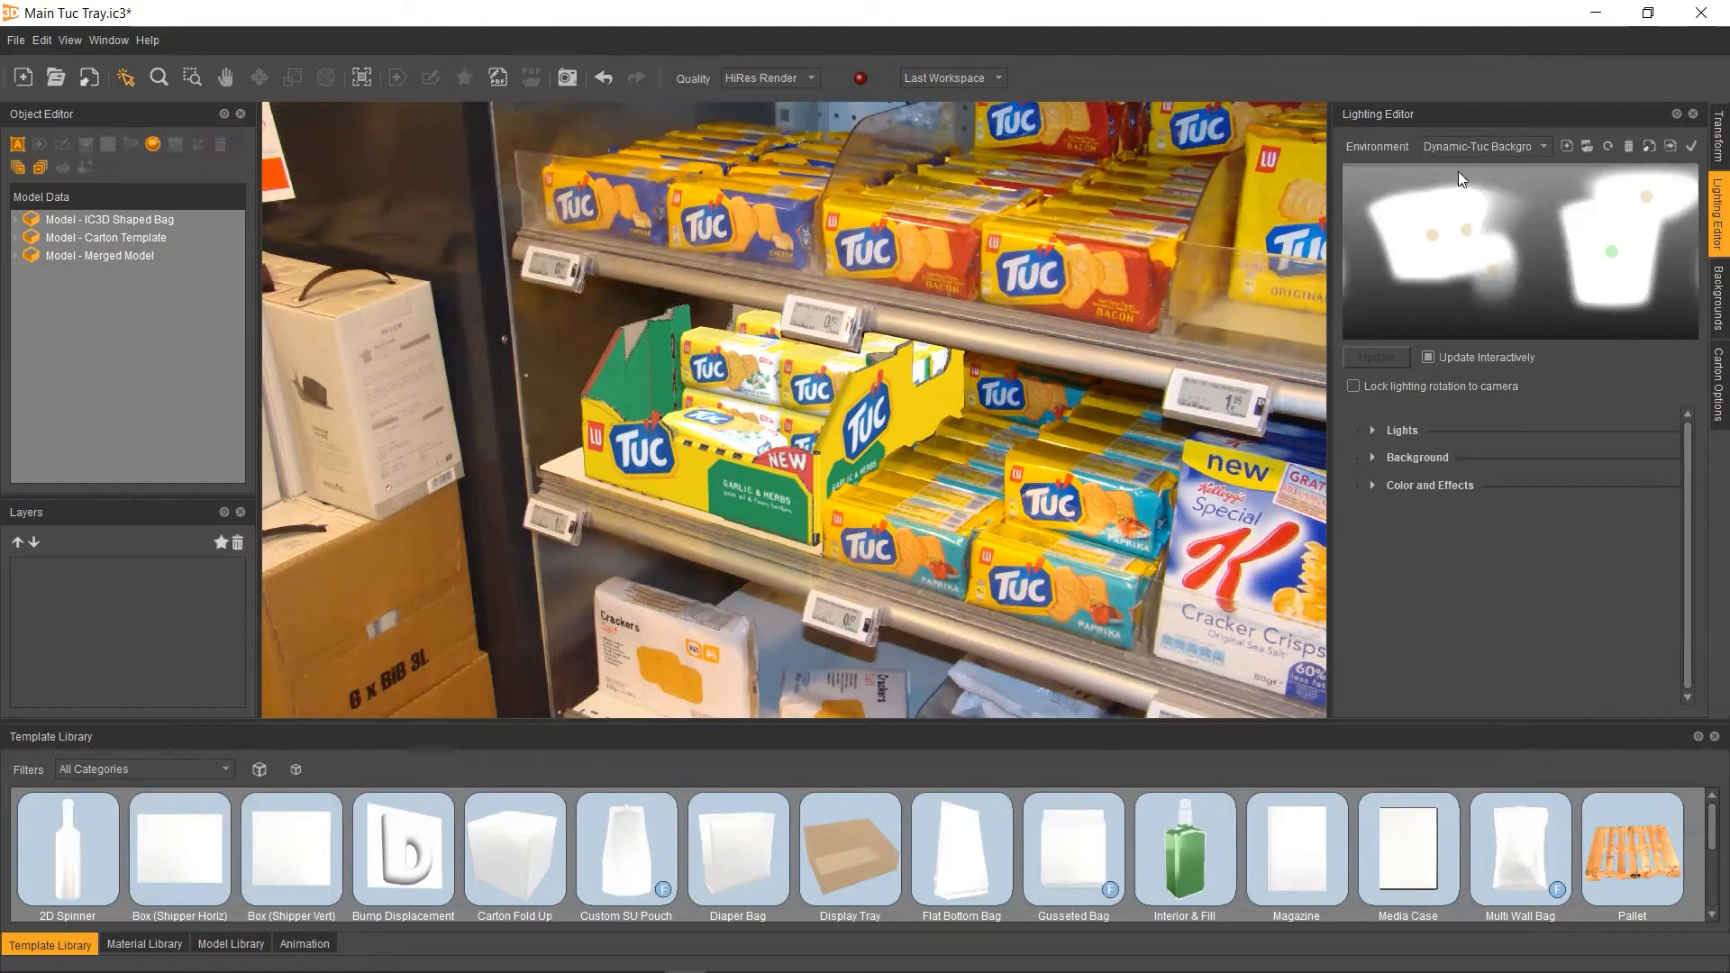
pyautogui.click(1568, 144)
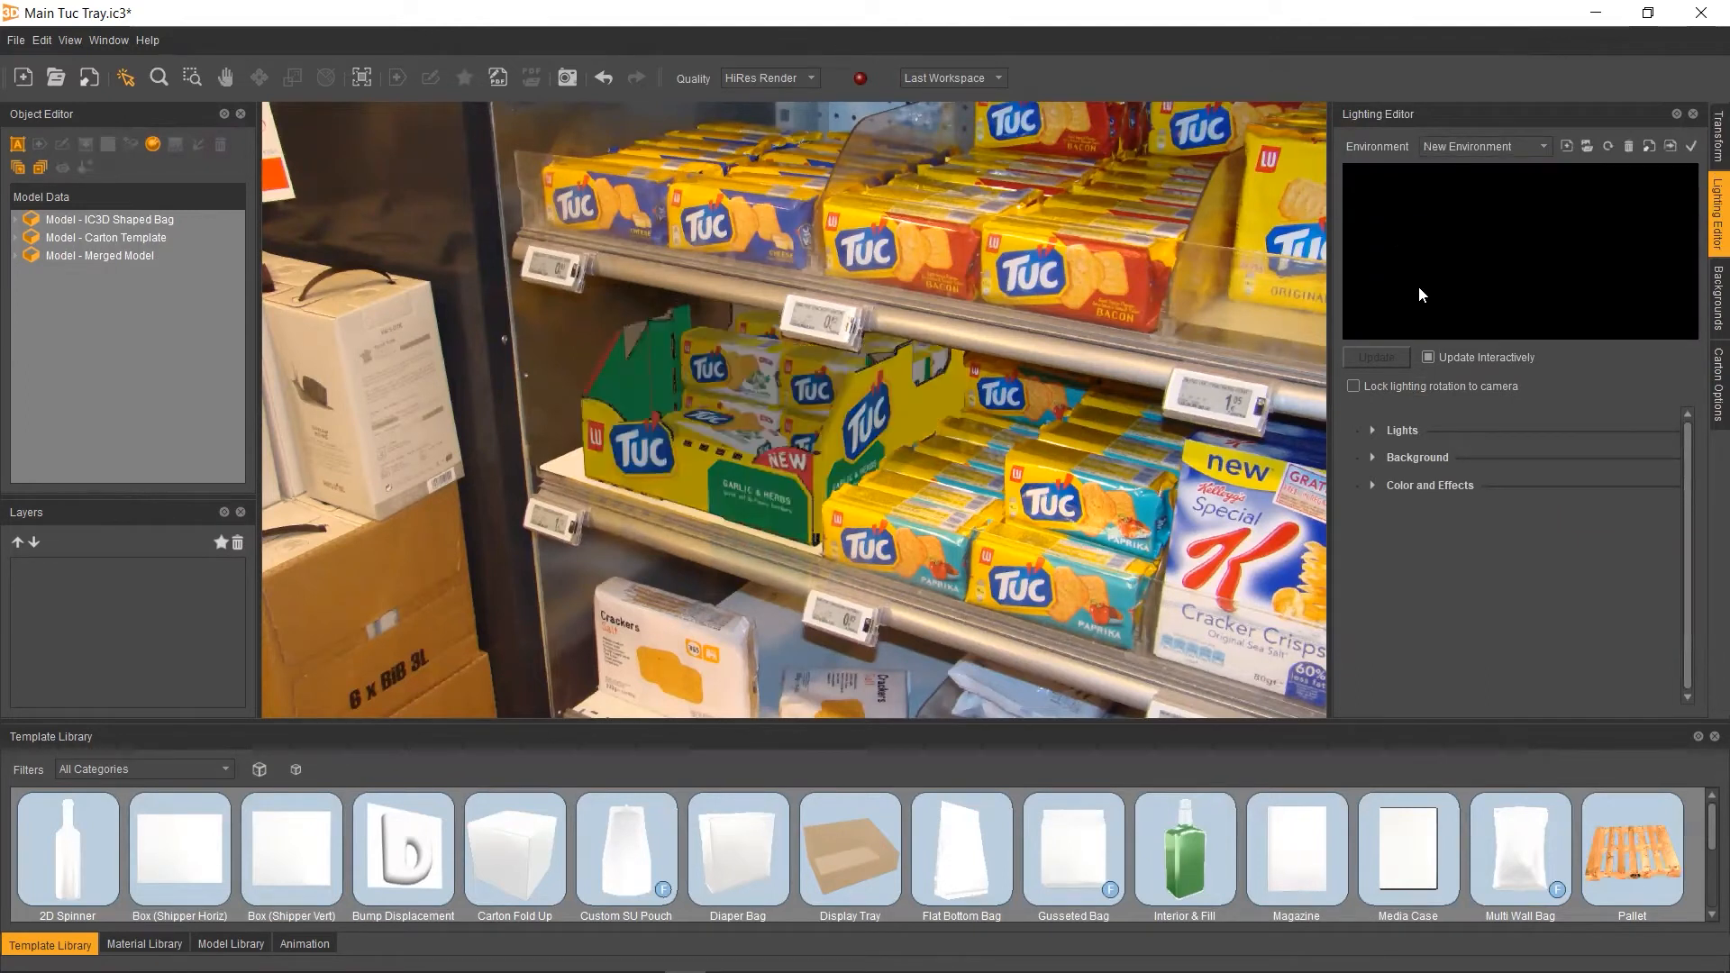
# Set the environment's background type to 2D Image
pyautogui.click(1374, 457)
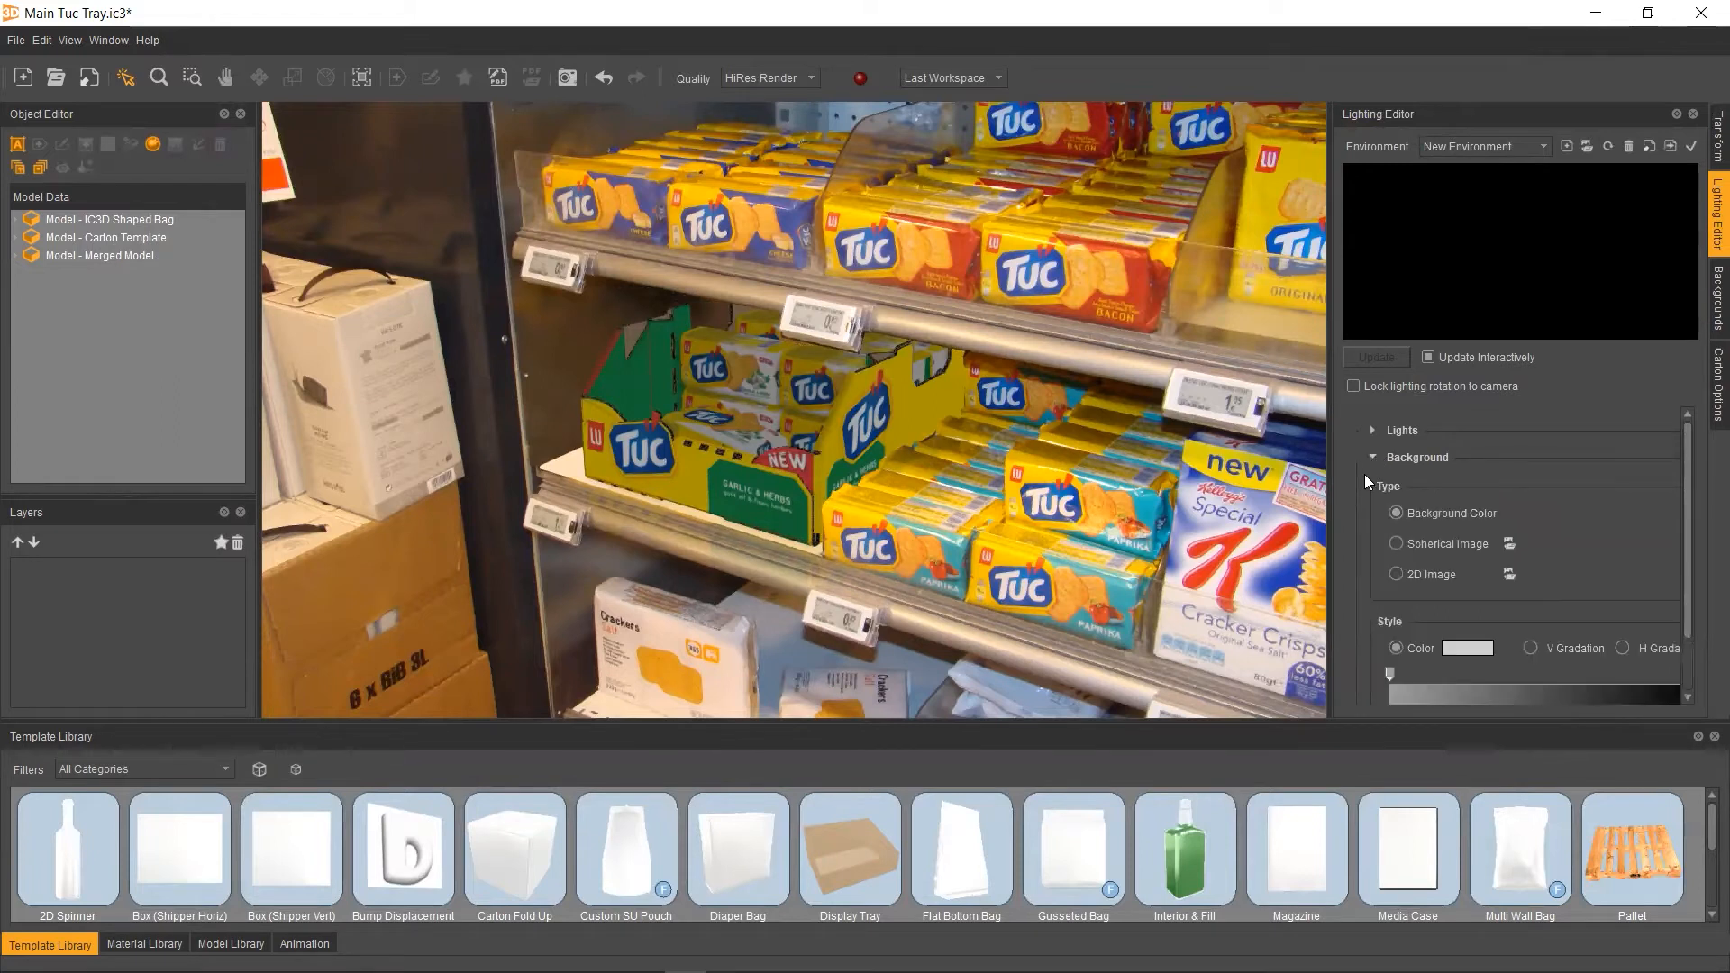
pyautogui.scroll(-1, 1426, 459)
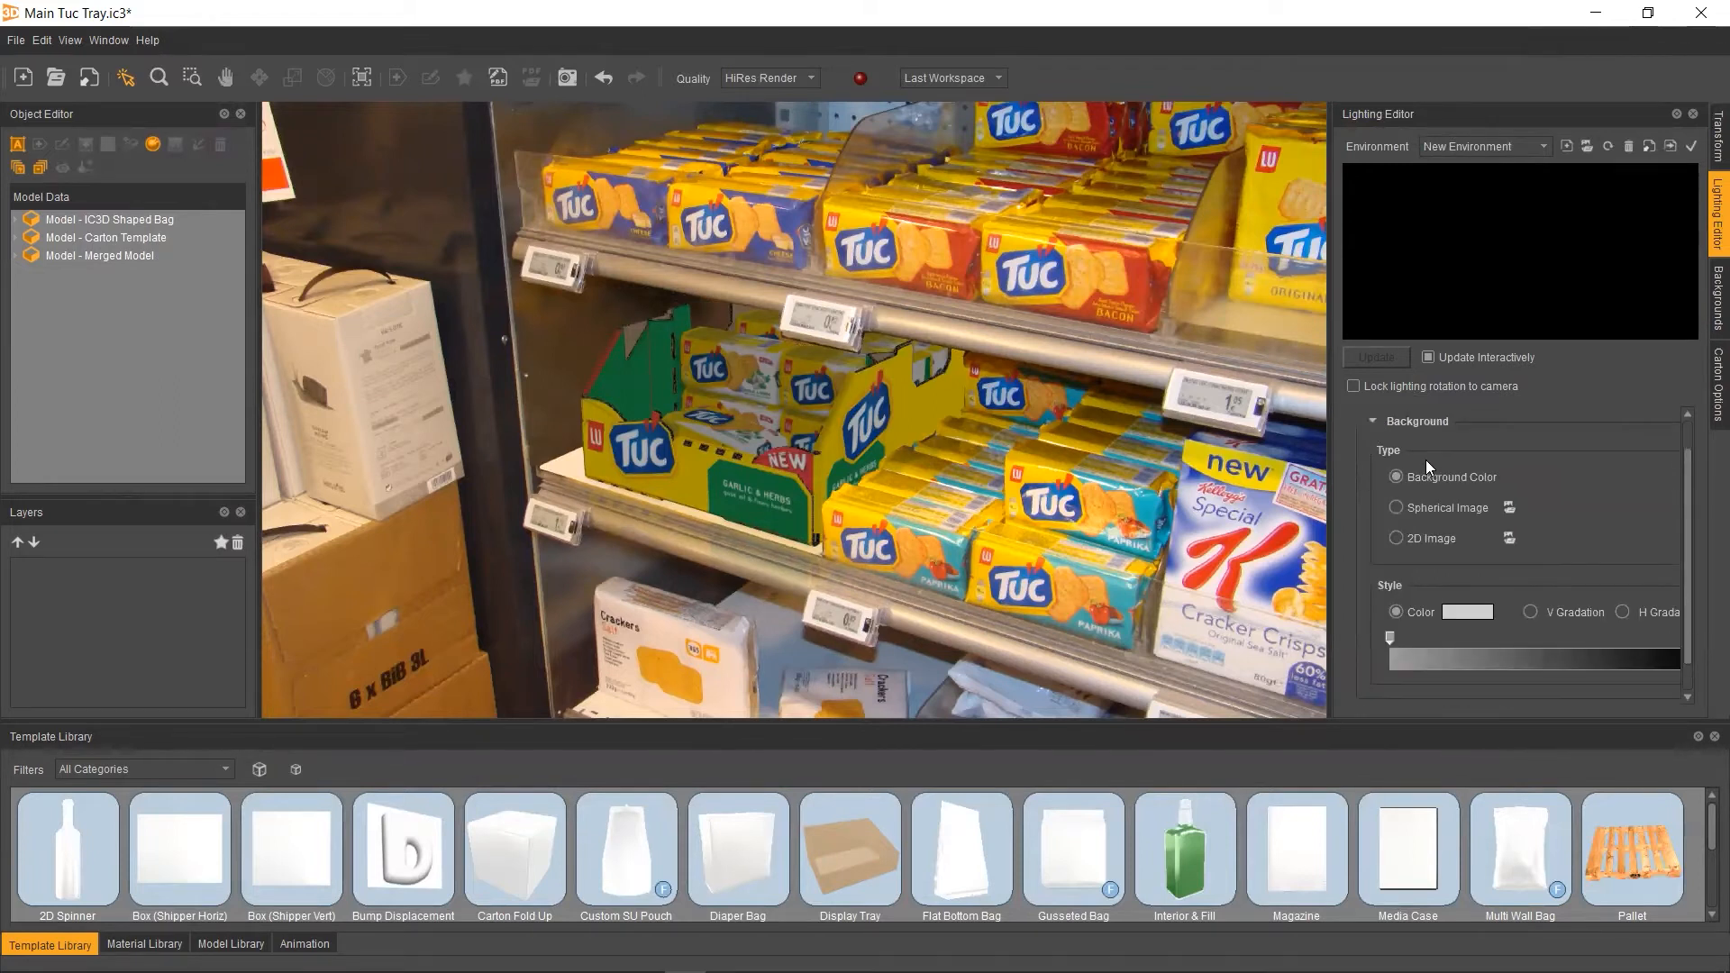
pyautogui.click(1411, 539)
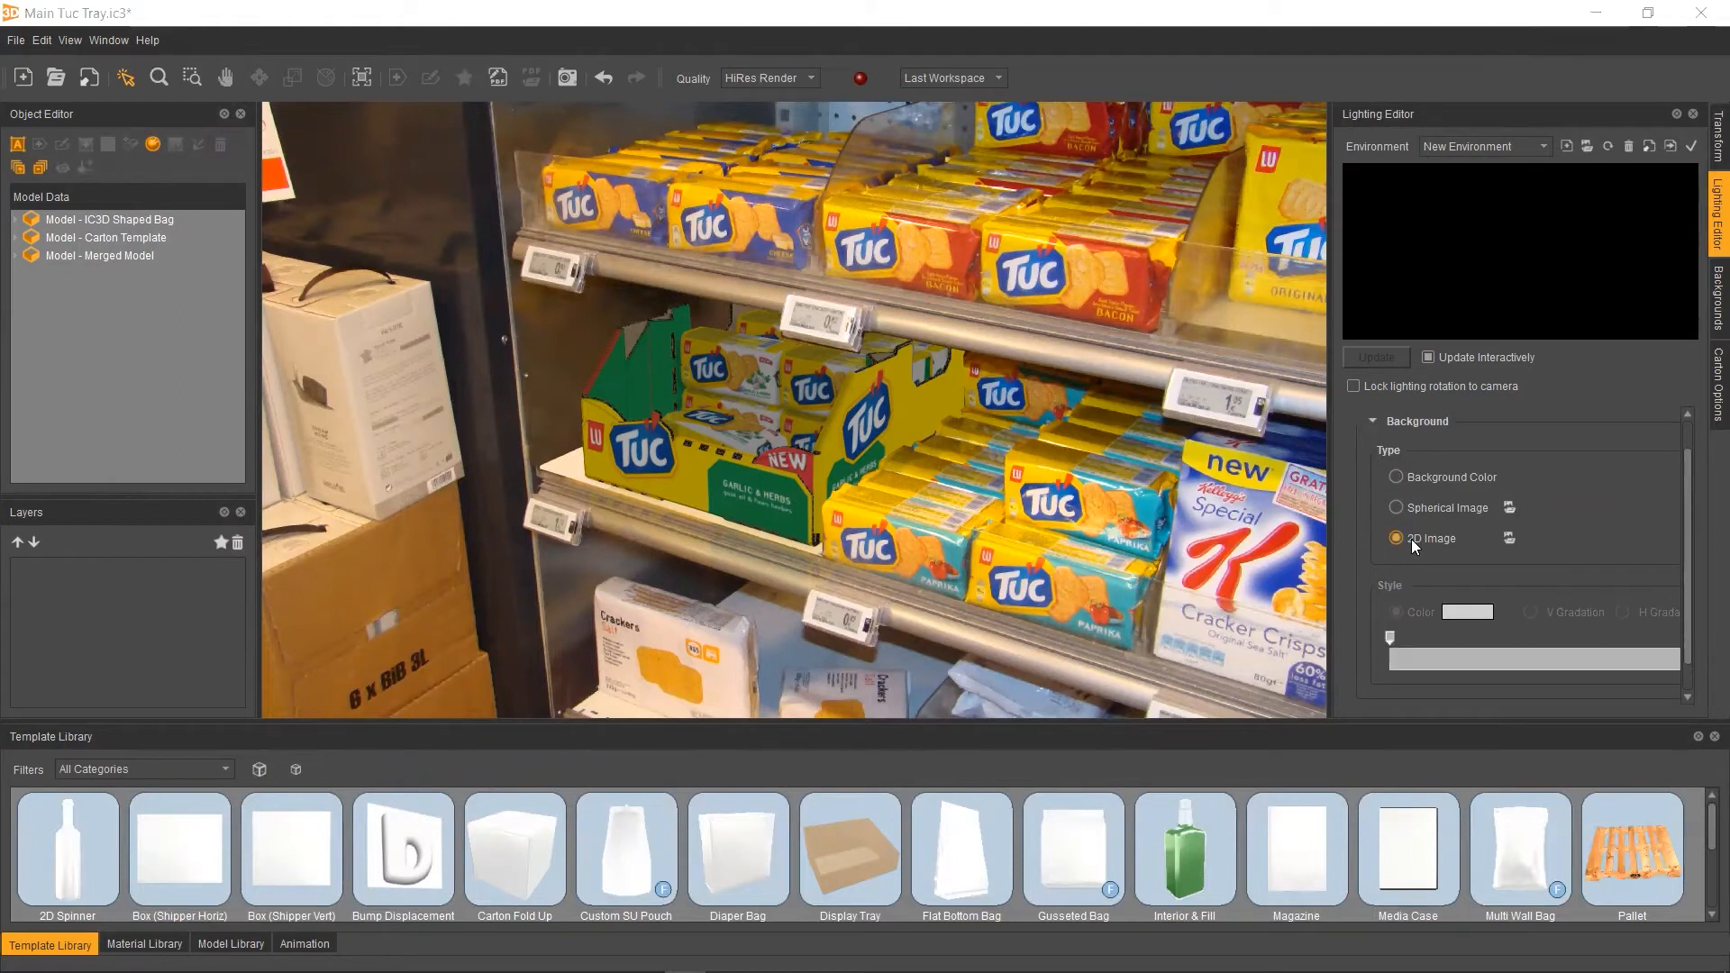
# Load tuc-background from the Ex 22b folder as the environment's 2D background image
pyautogui.click(365, 83)
pyautogui.hotkey('ctrl', 'v')
pyautogui.press('Return')
pyautogui.click(239, 230)
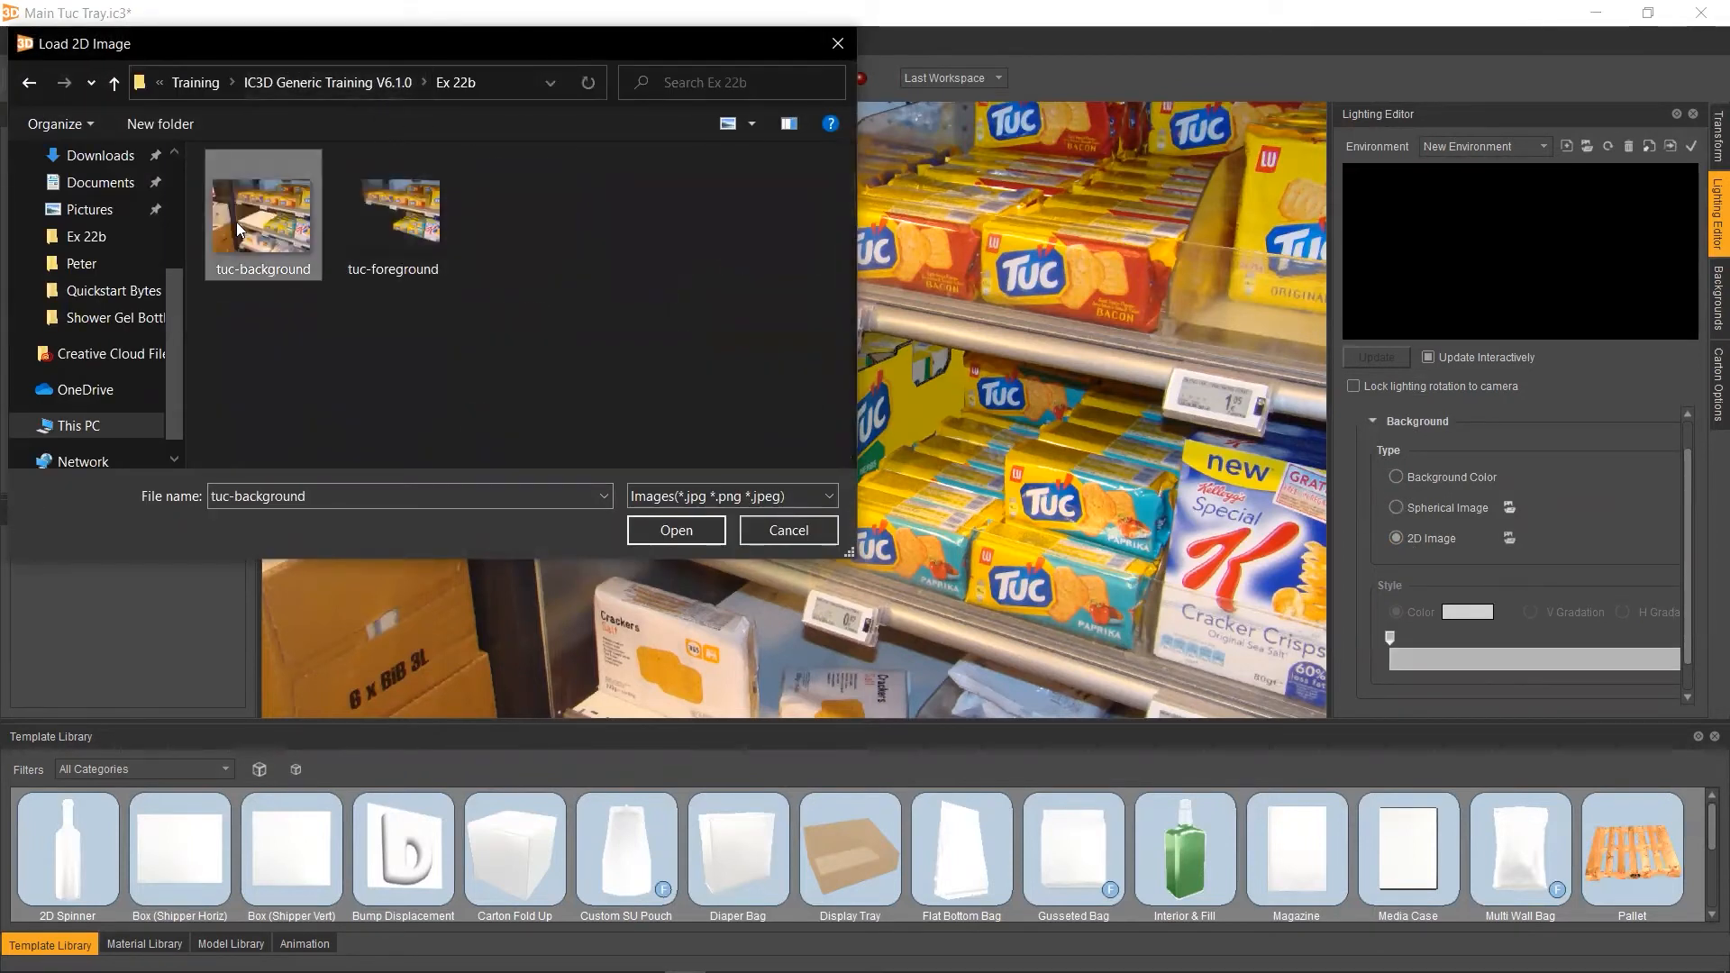
pyautogui.click(699, 537)
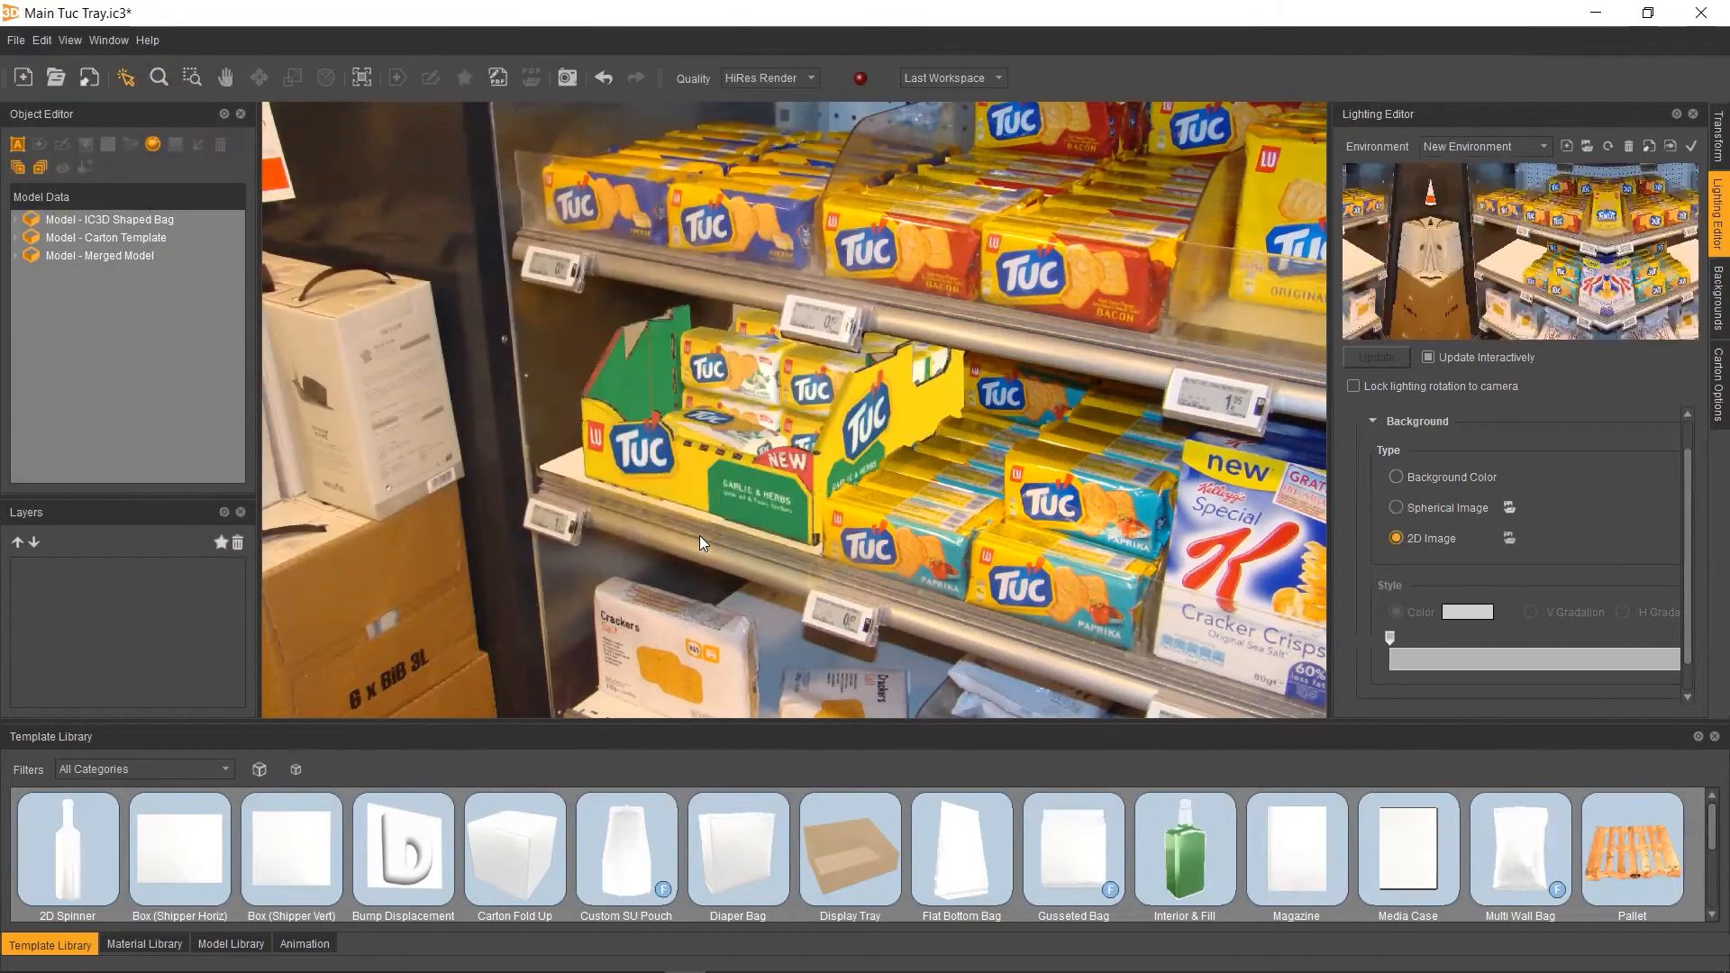